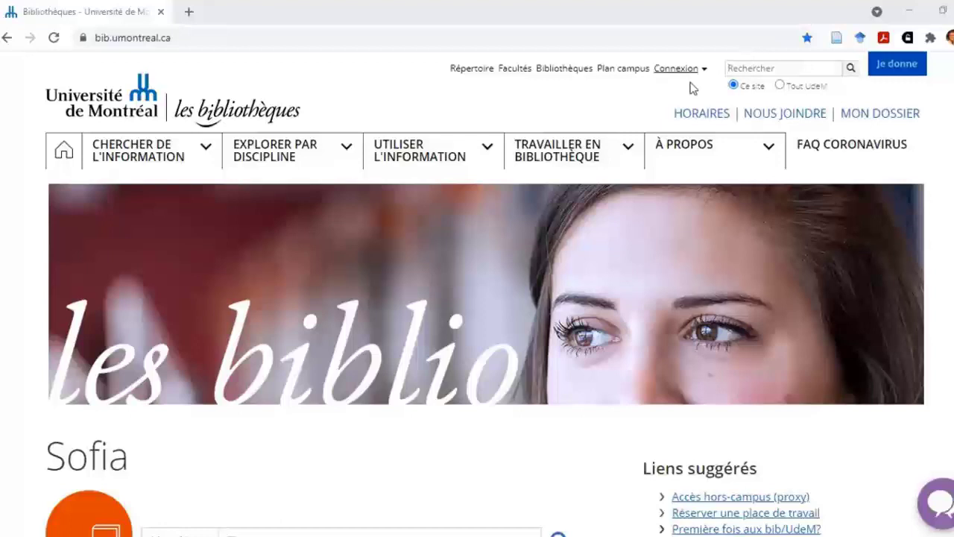
Step: Search the library's Sofia catalogue for "factiva" and open the Factiva database from its record
left_click(142, 155)
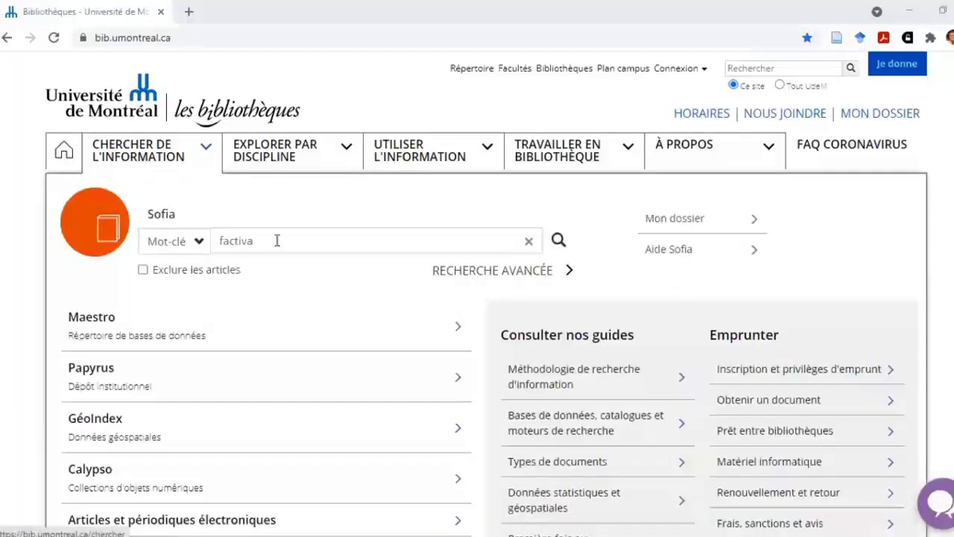
left_click(558, 242)
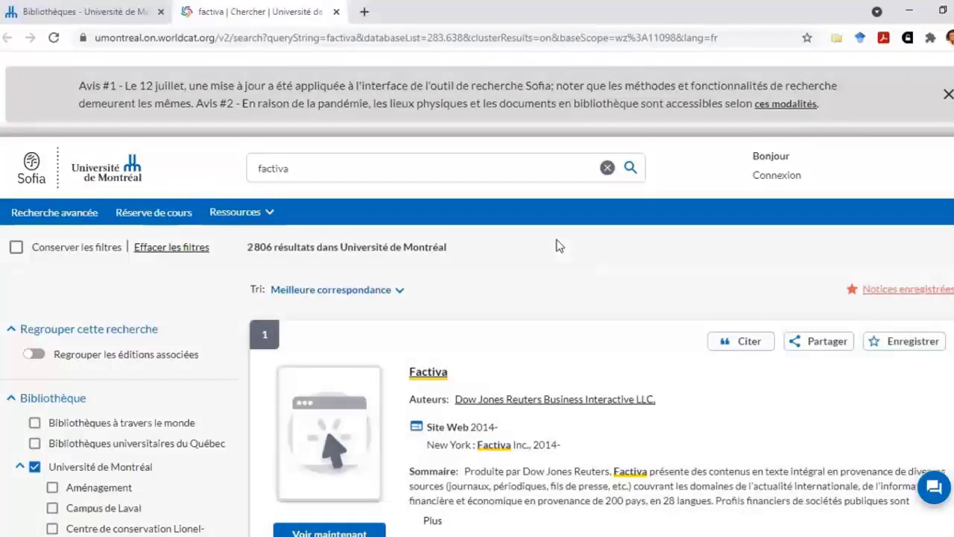
scroll(532, 317, "down", 1)
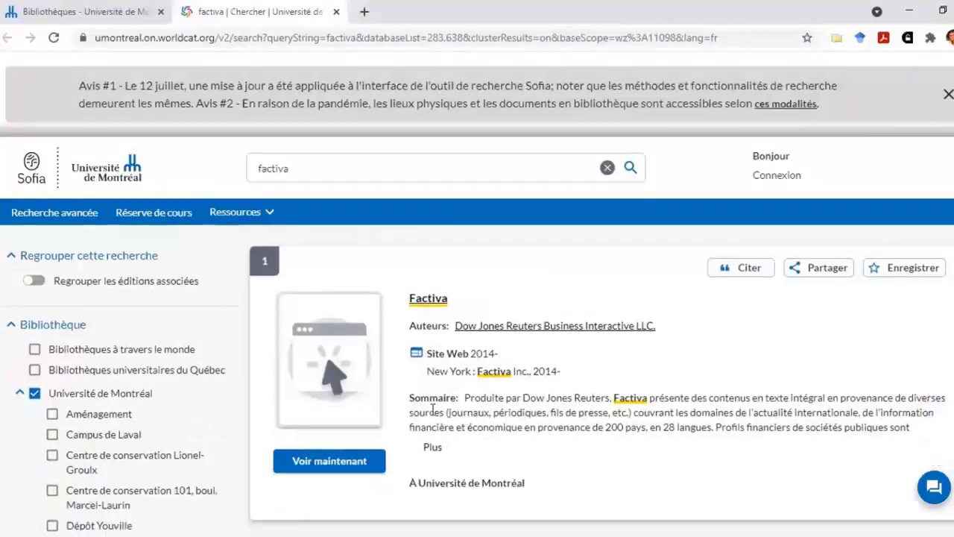
left_click(345, 462)
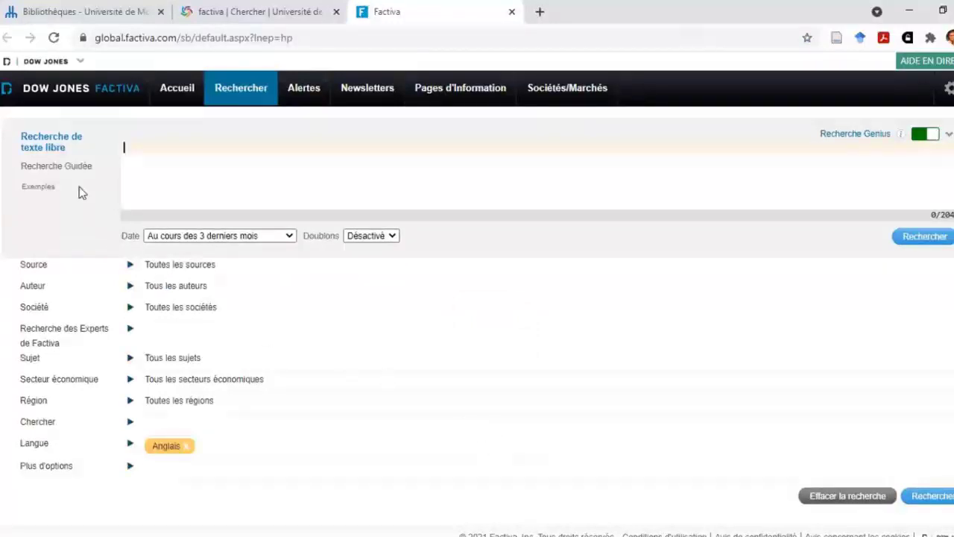
Step: Compose the free-text query "apple and ns=CDATAM", using the suggested and operator, subject field and Data Mining subject code
left_click(66, 166)
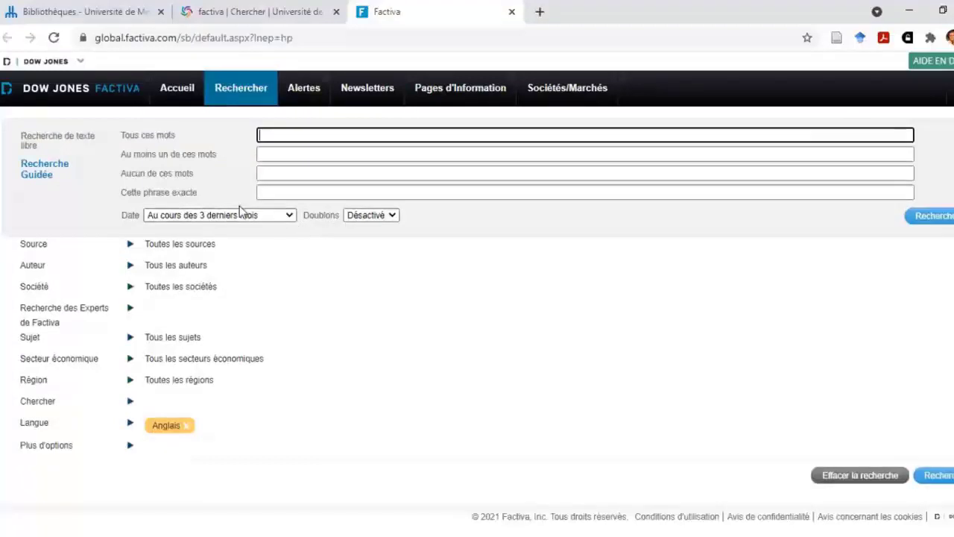
left_click(47, 143)
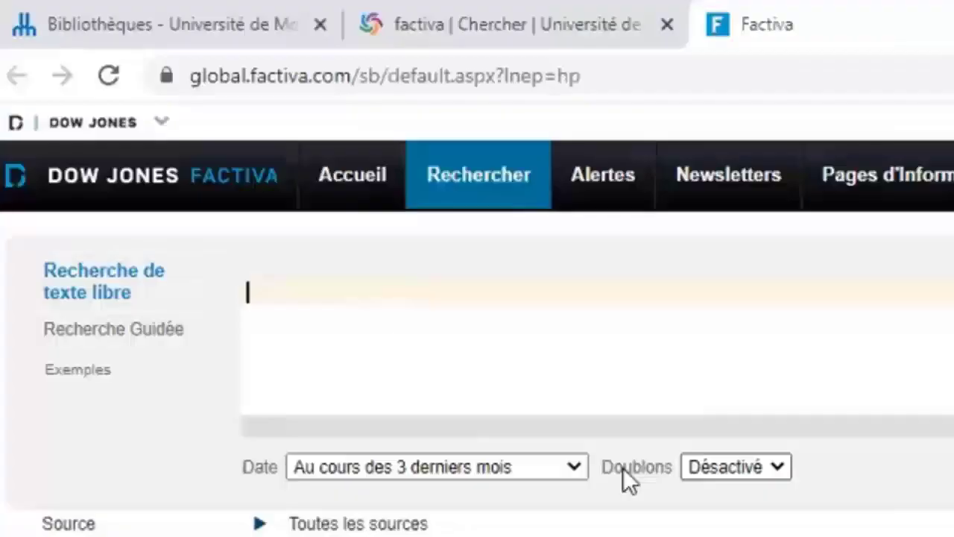
type("appl")
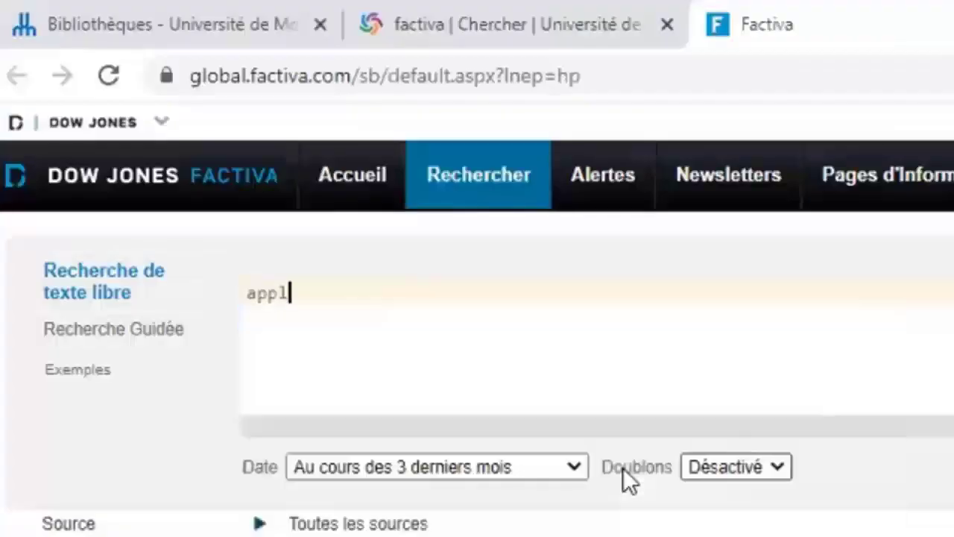
type("e")
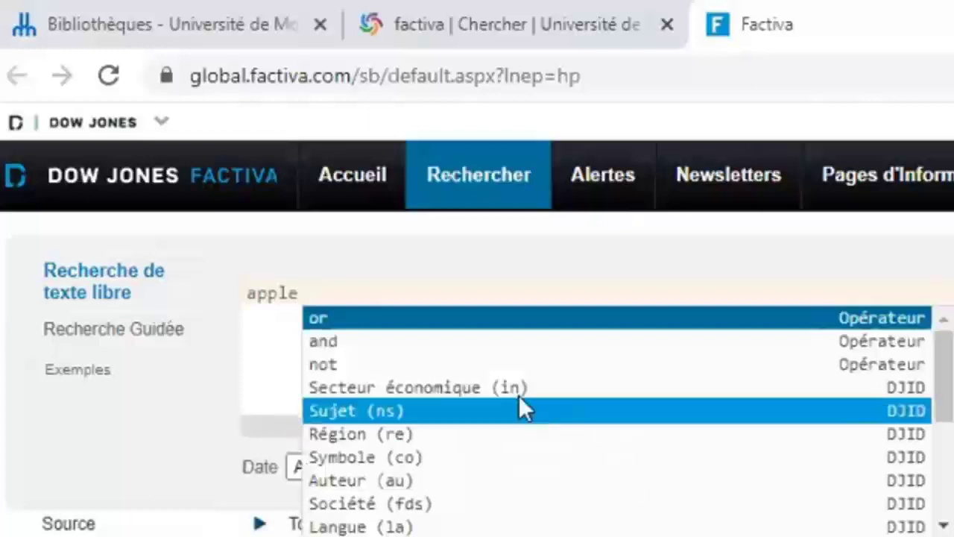
left_click(332, 342)
left_click(336, 344)
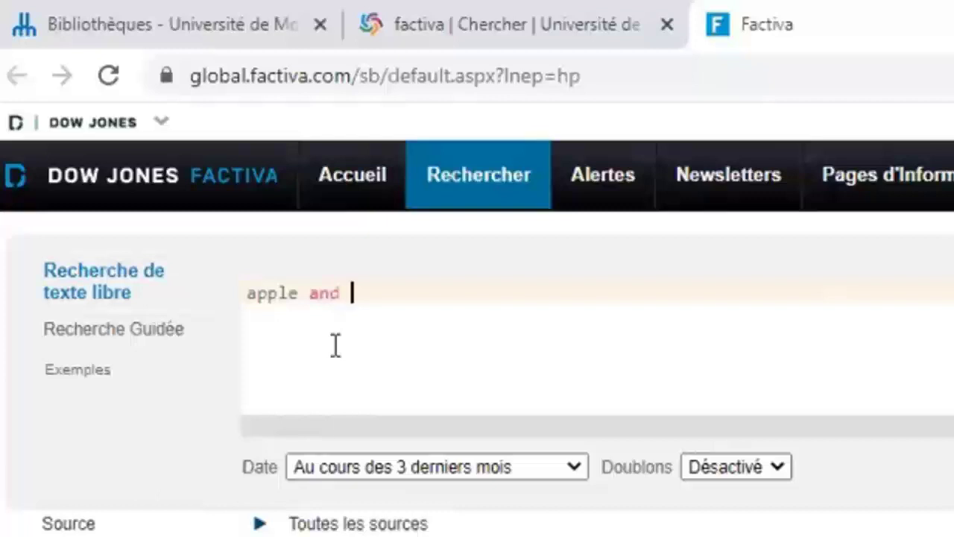
type("s")
left_click(379, 343)
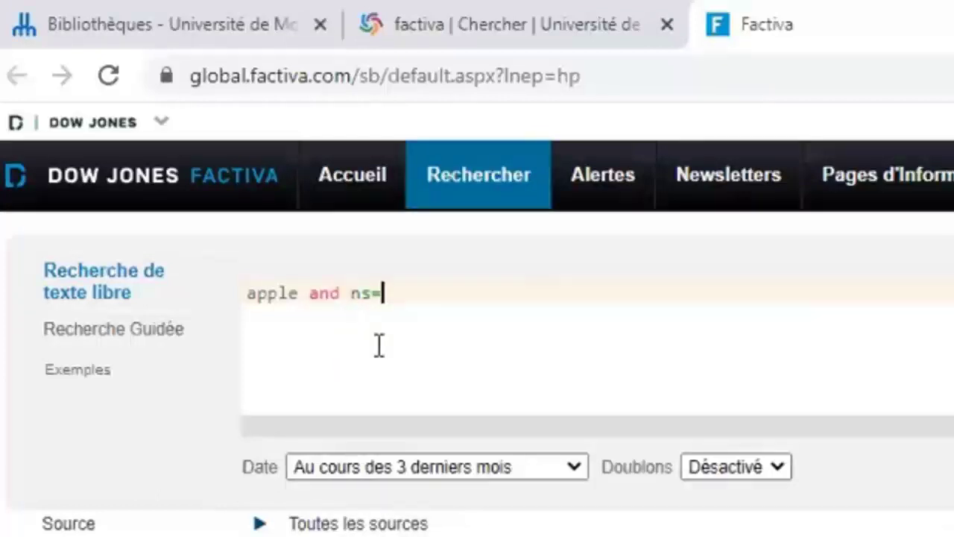
type("data")
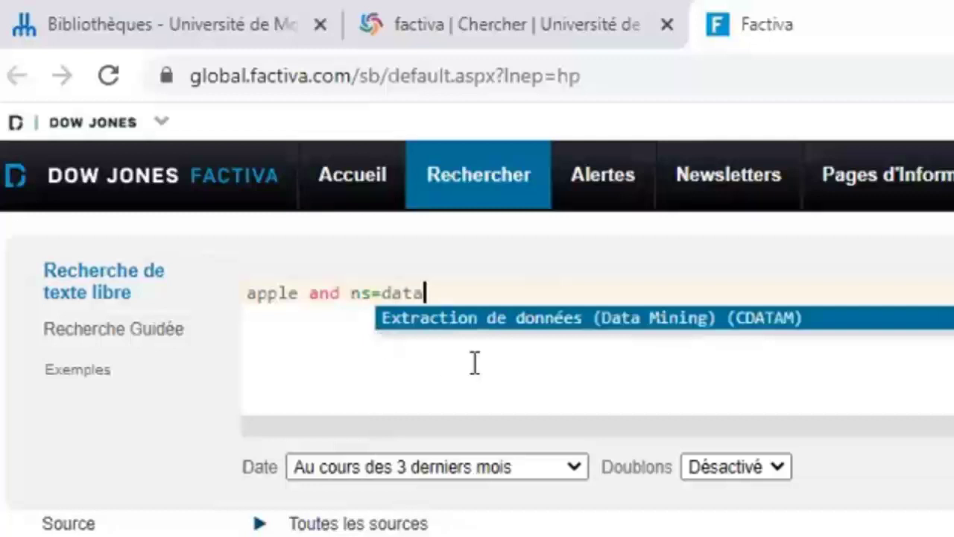
left_click(570, 317)
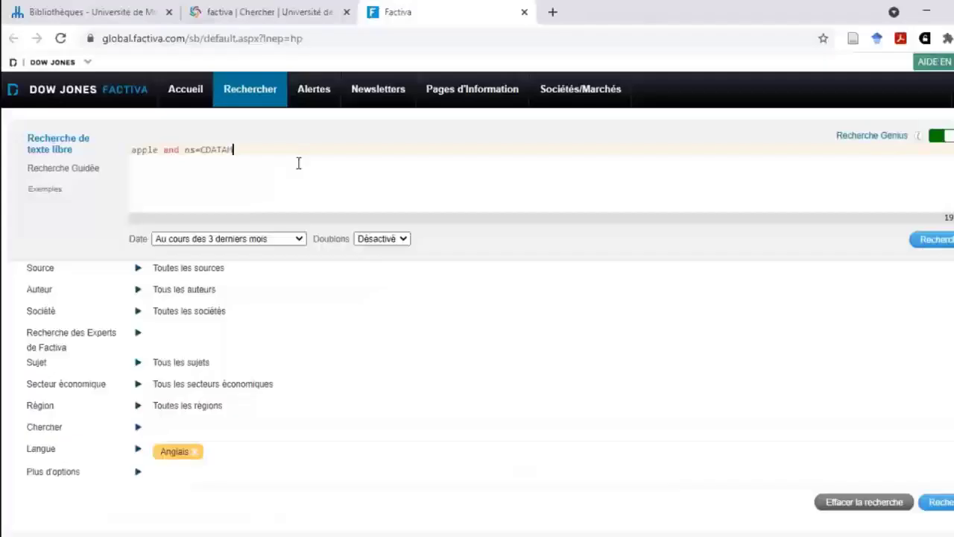
Step: Examine the basic and advanced search examples in the customer support help, and close the help window
left_click(45, 193)
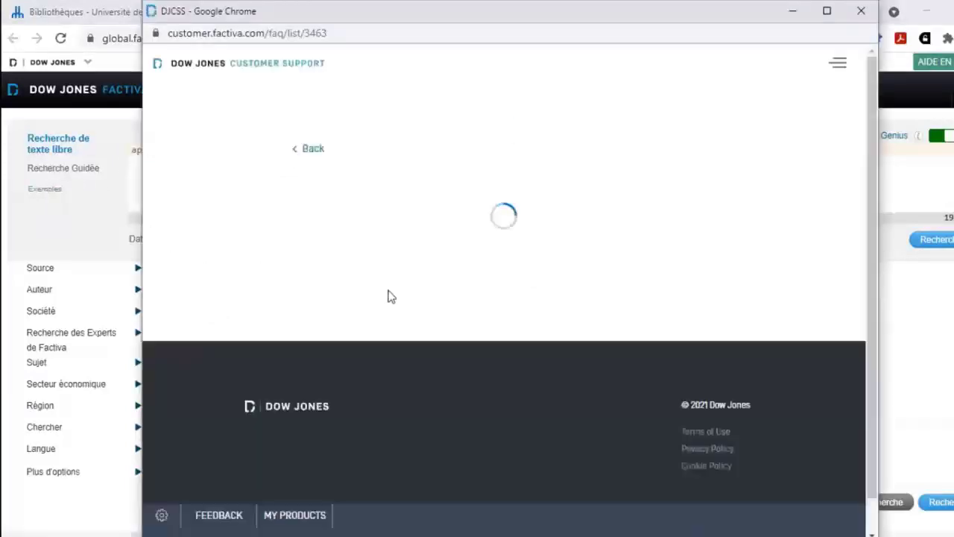
scroll(452, 334, "down", 4)
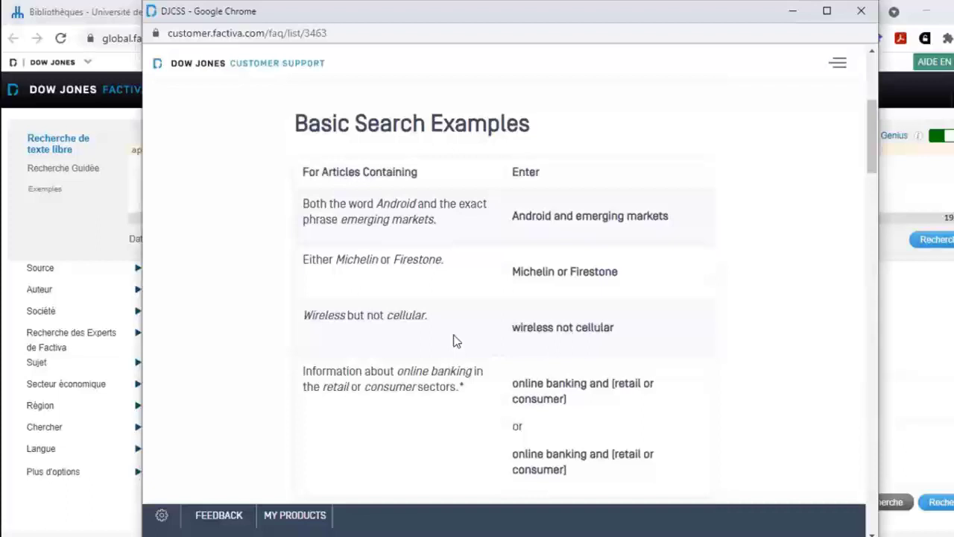
scroll(456, 341, "down", 6)
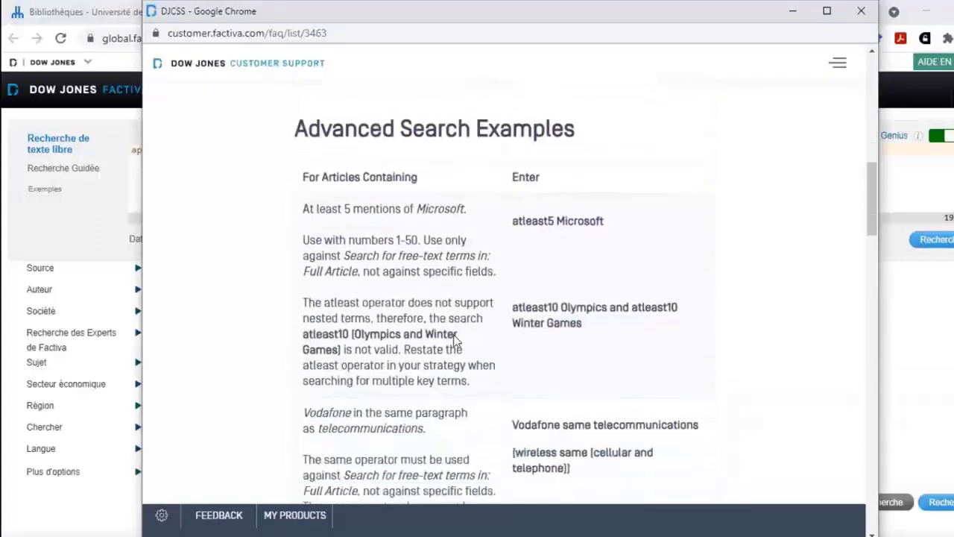
scroll(456, 340, "down", 4)
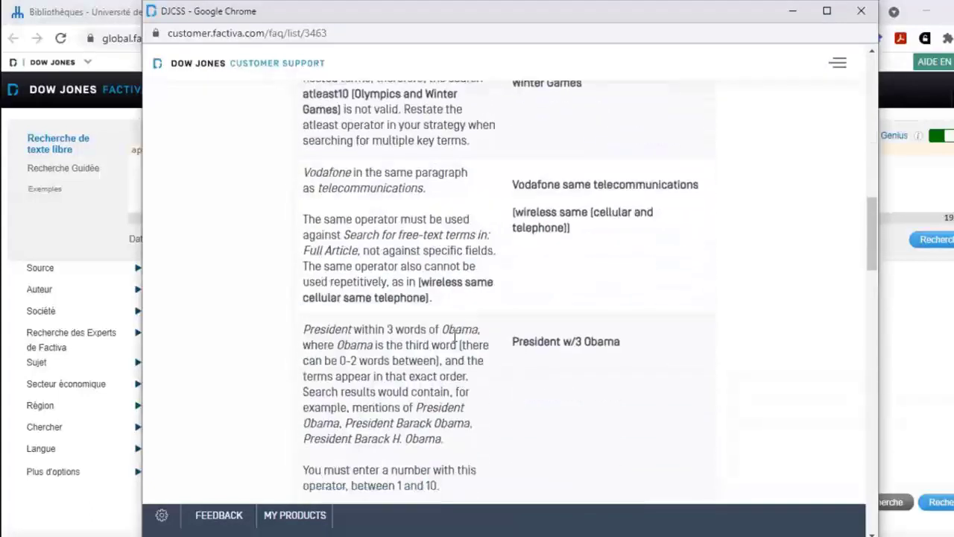
scroll(457, 340, "down", 7)
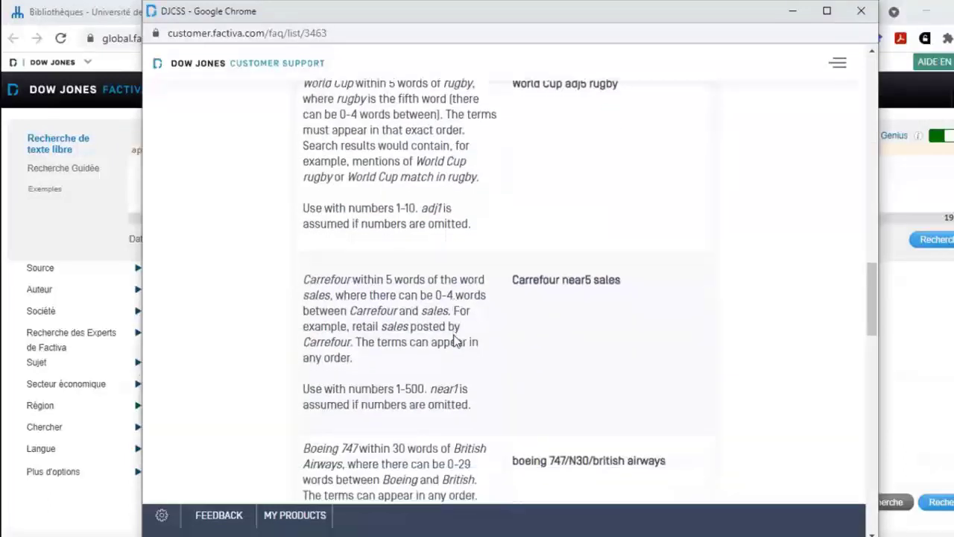
scroll(456, 340, "down", 4)
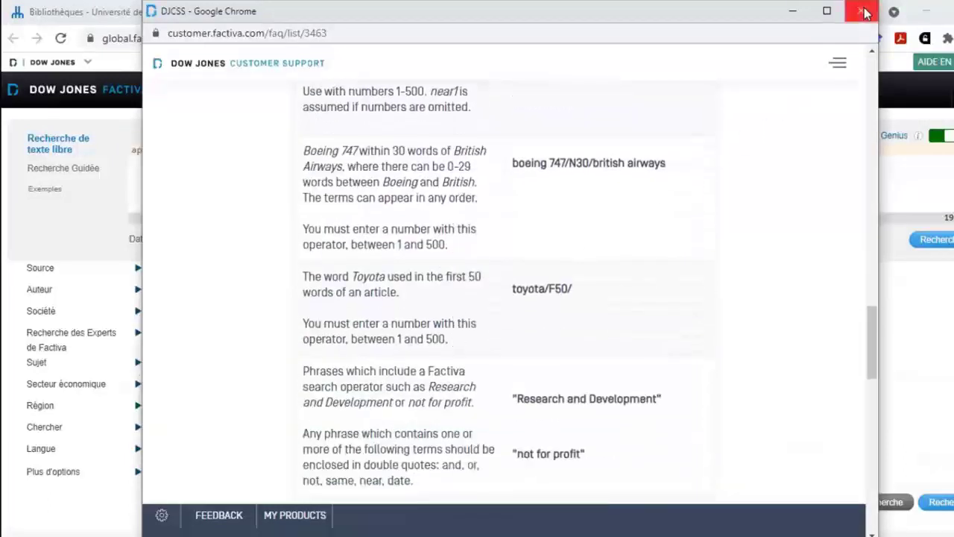
left_click(865, 13)
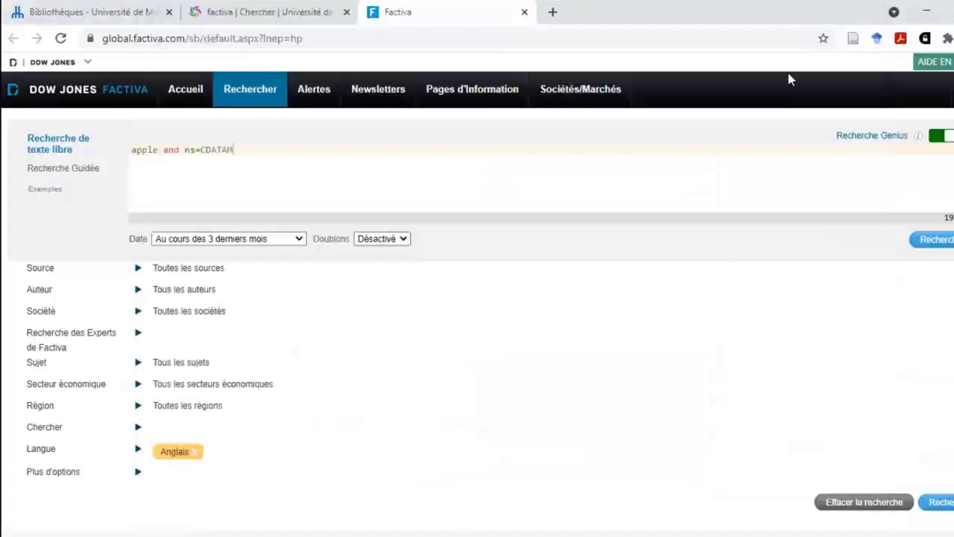
Step: Clear the free-text query and add Apple Inc. as the company filter
left_click_drag(237, 150, 58, 144)
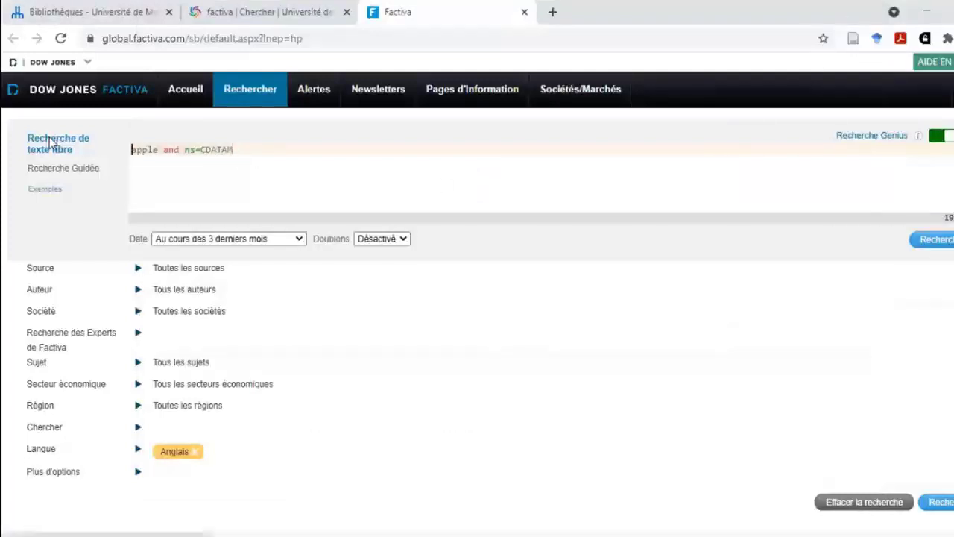
key("BackSpace")
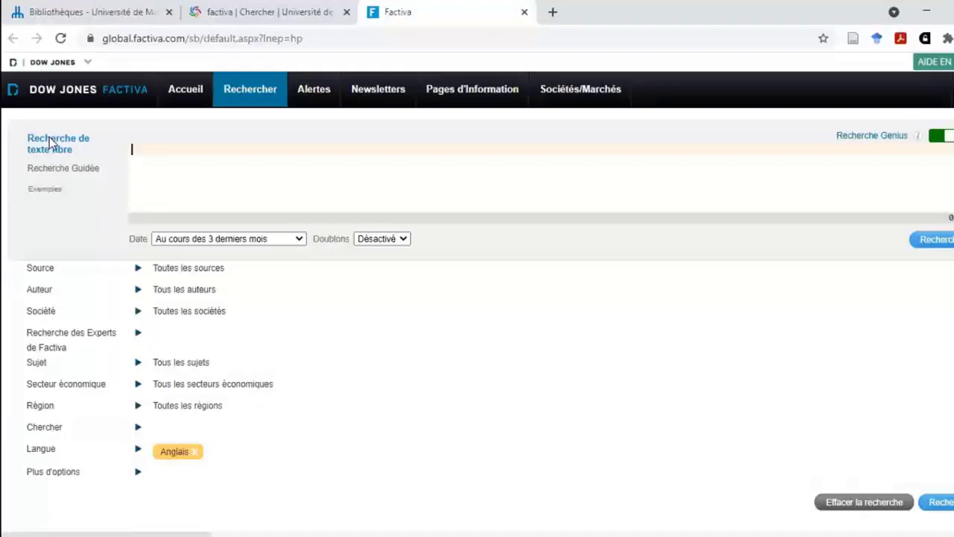
left_click(138, 311)
left_click(184, 336)
type("apple")
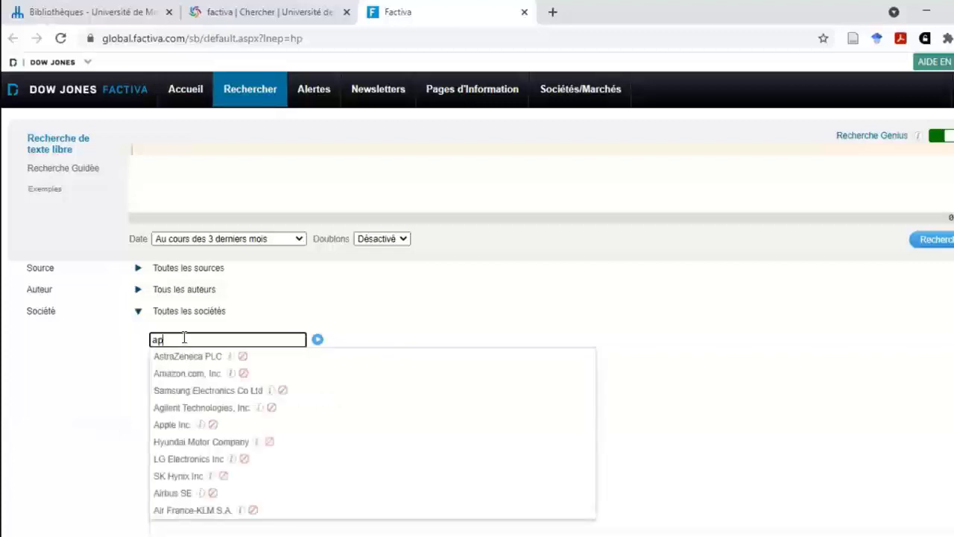
left_click(178, 358)
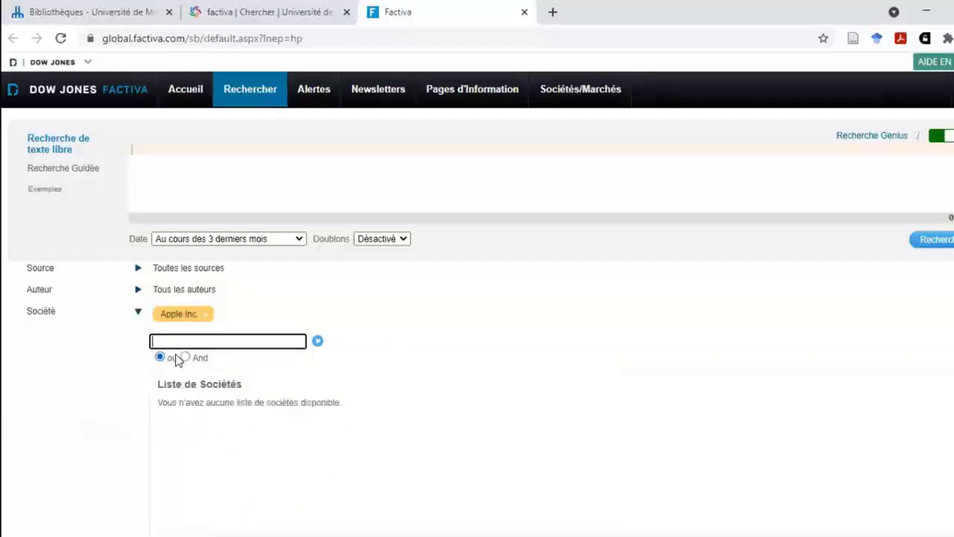
Step: Add the subject filter "Capacités de production et installations" from the "Informations sociétaires et industrielles" category
scroll(82, 395, "down", 2)
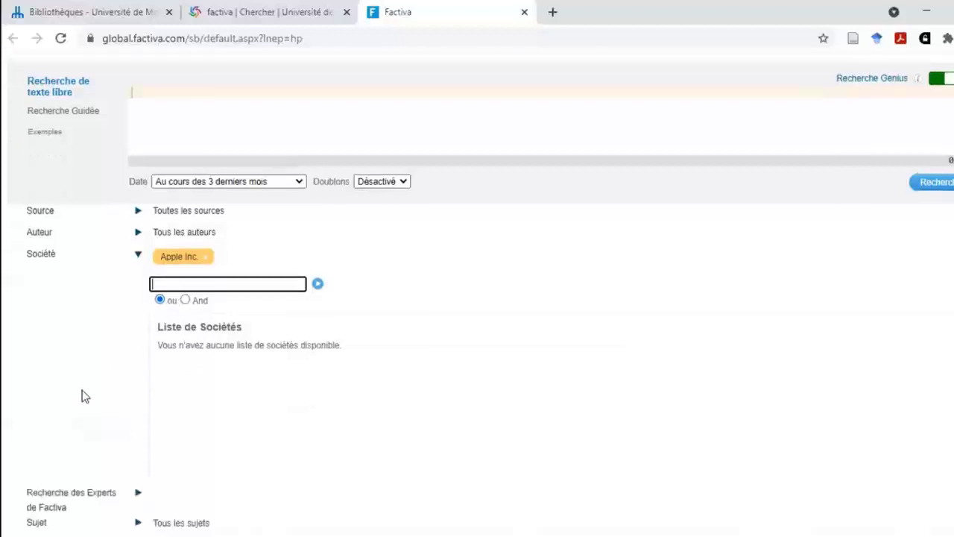
scroll(82, 390, "down", 1)
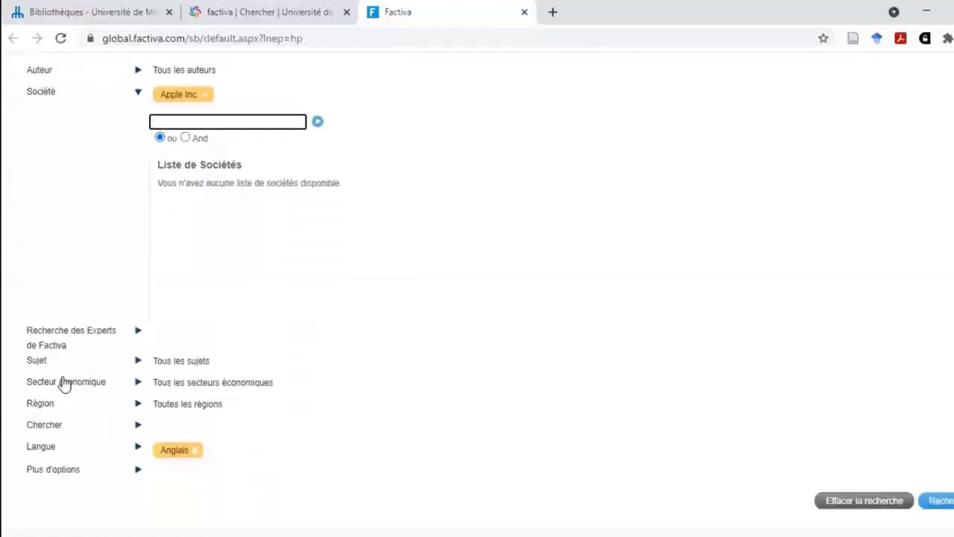
left_click(138, 361)
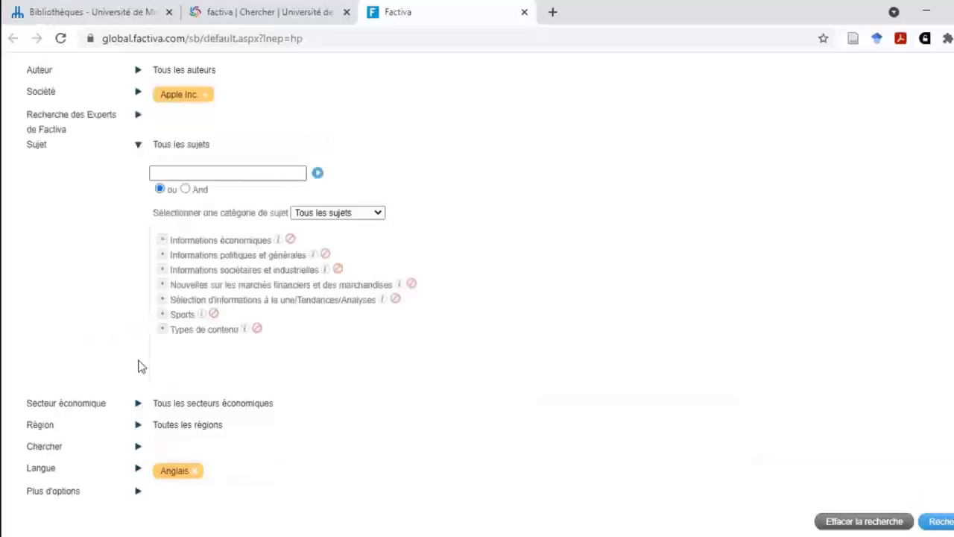
left_click(164, 271)
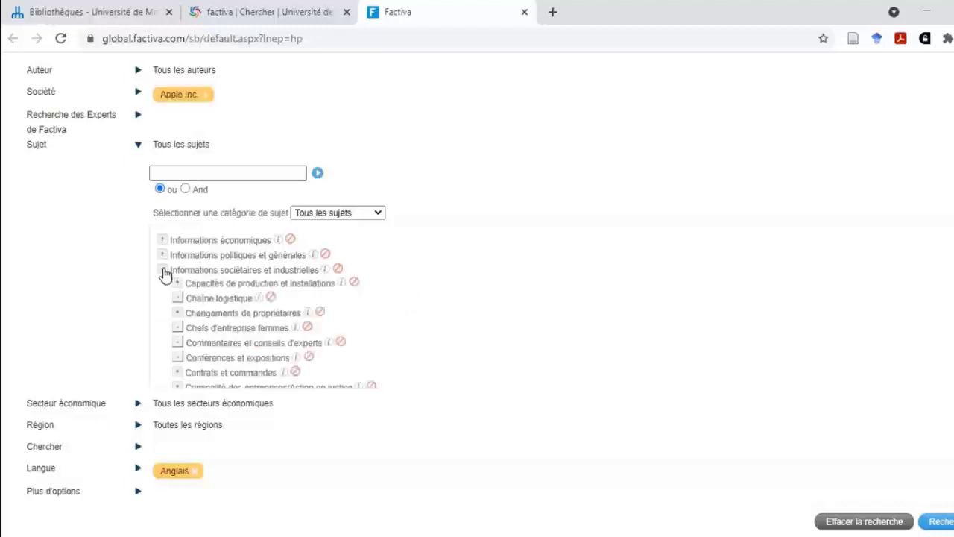
left_click(274, 289)
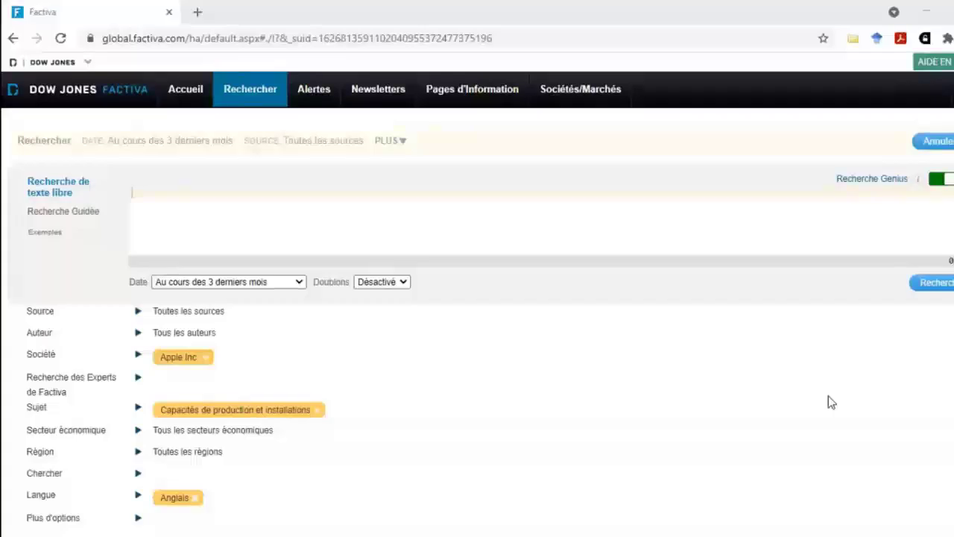
Step: Run the search with the Apple Inc. company and production subject filters, and reopen its criteria for modification
scroll(828, 396, "down", 1)
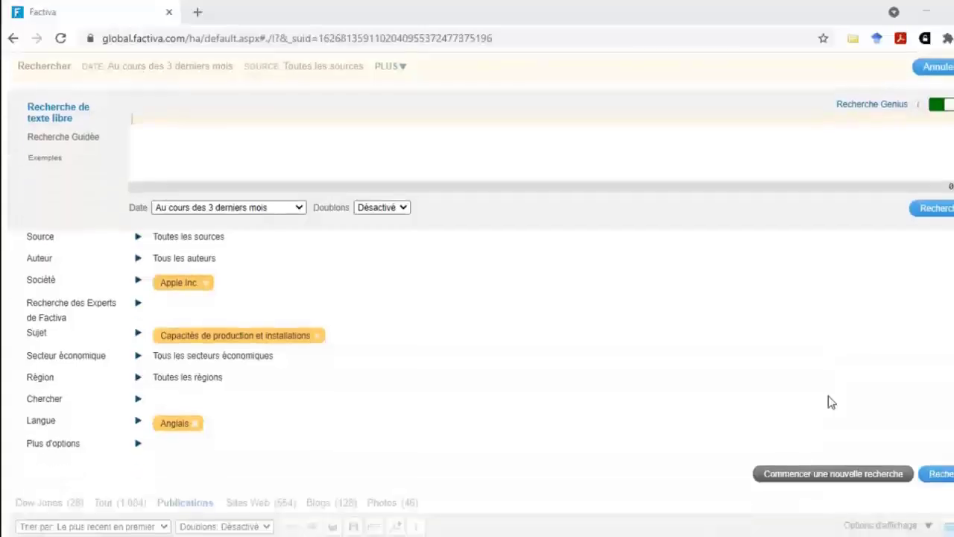
left_click(942, 476)
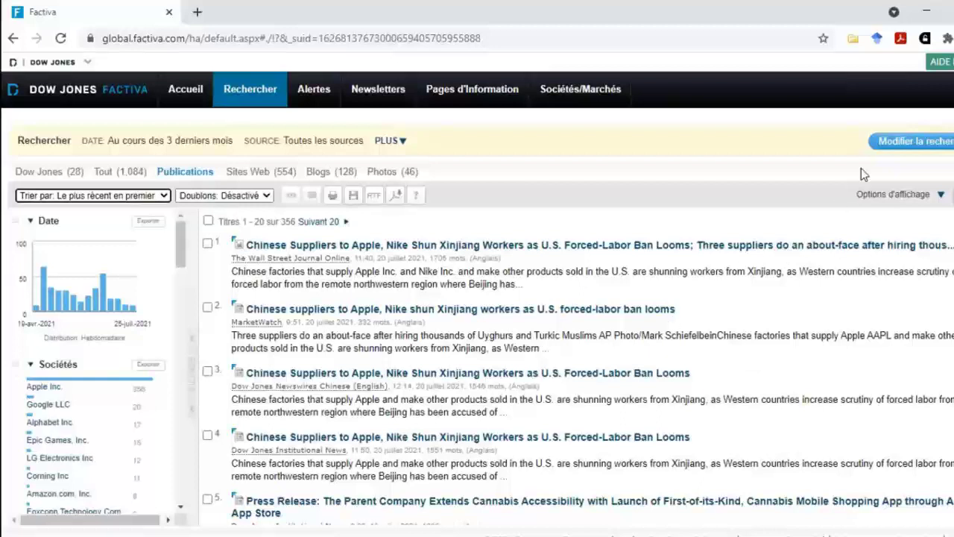
left_click(879, 151)
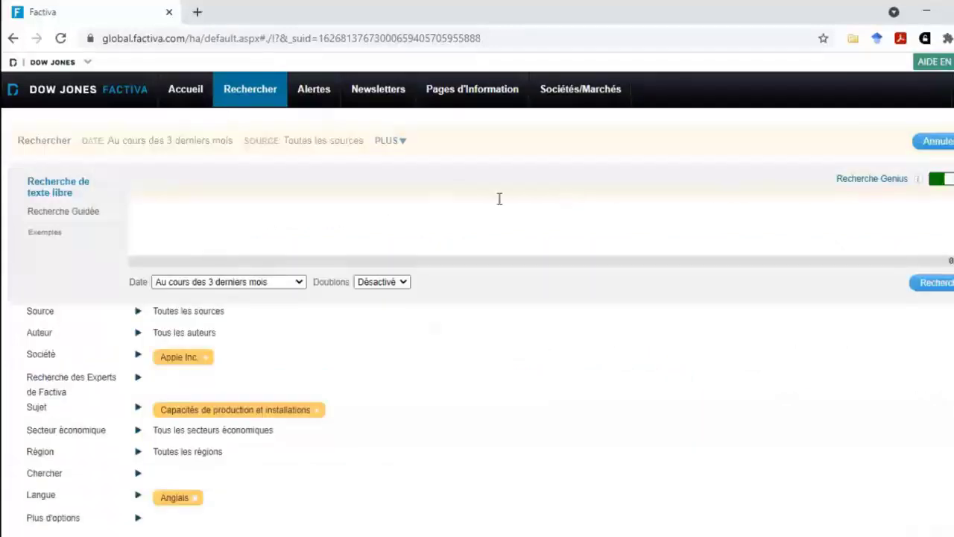
Step: Start a new search and switch it to the guided search form
mouse_move(250, 91)
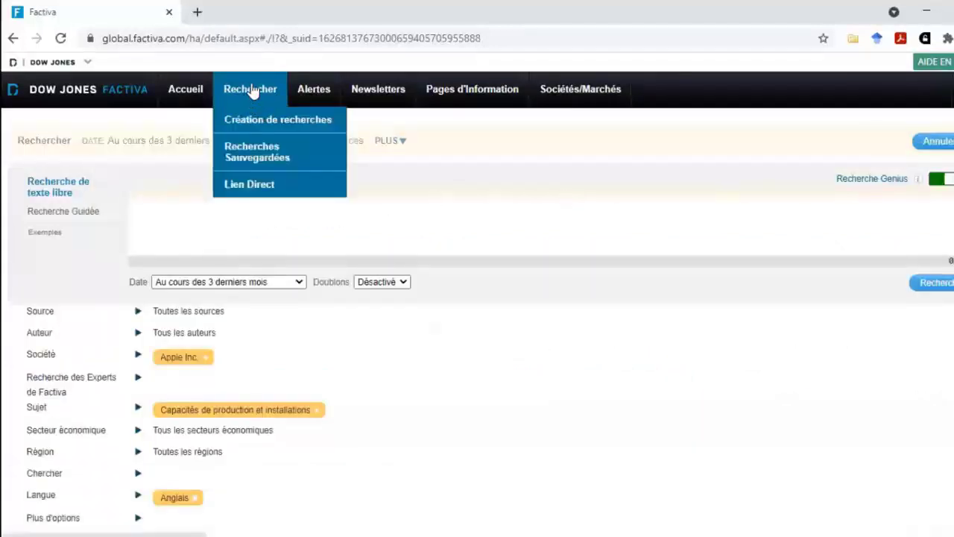
left_click(256, 122)
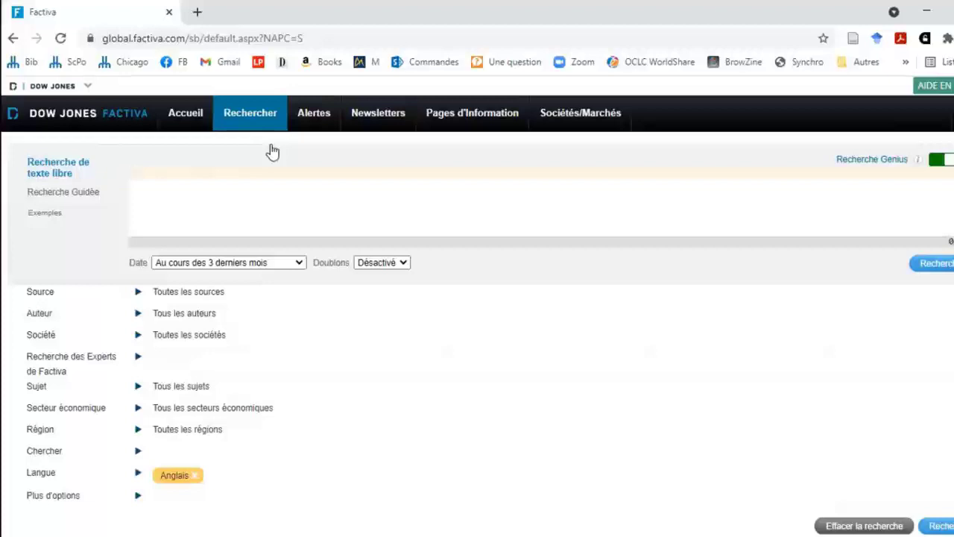
left_click(85, 193)
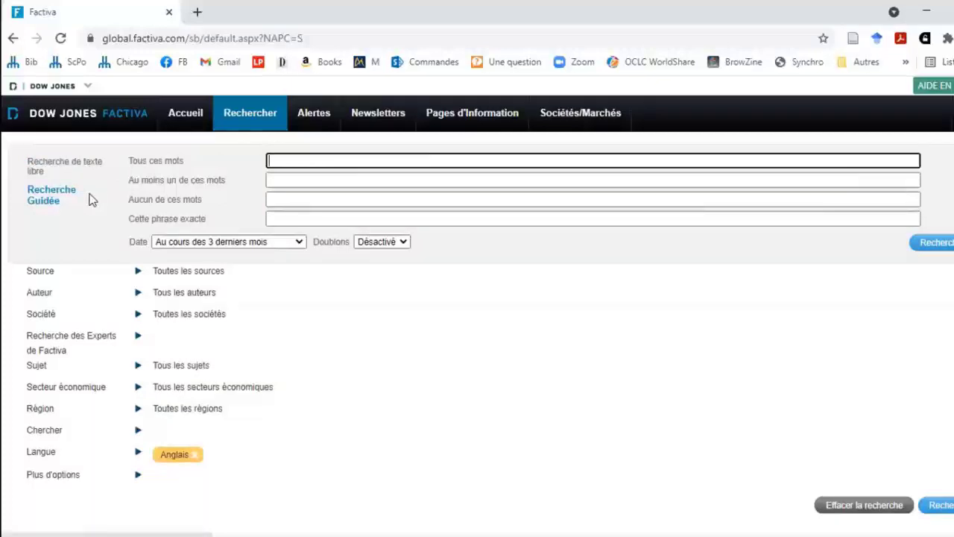
Step: Require the word "brexit" and the exact phrase "northern ireland", with the date range set to "Au cours de l'année précédente"
type("brexit")
left_click(293, 192)
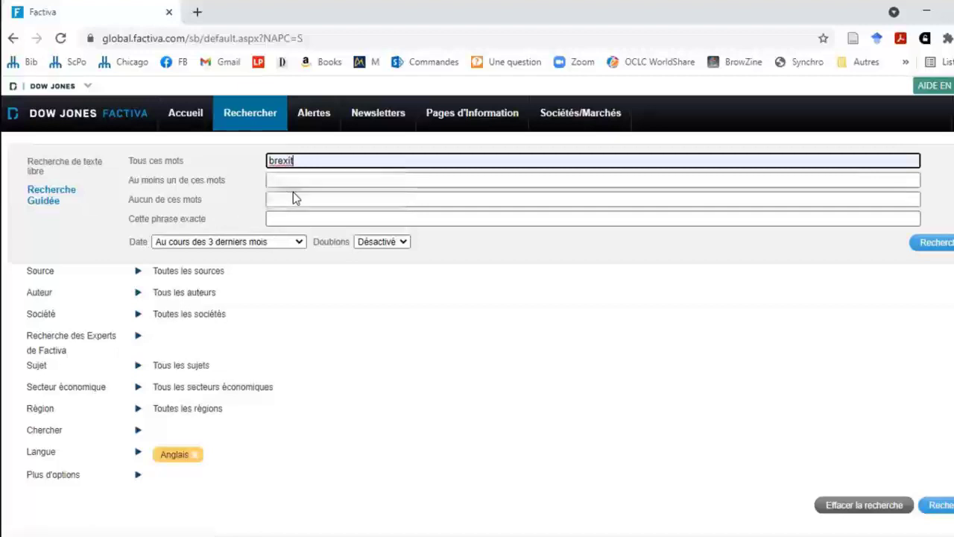
left_click(288, 219)
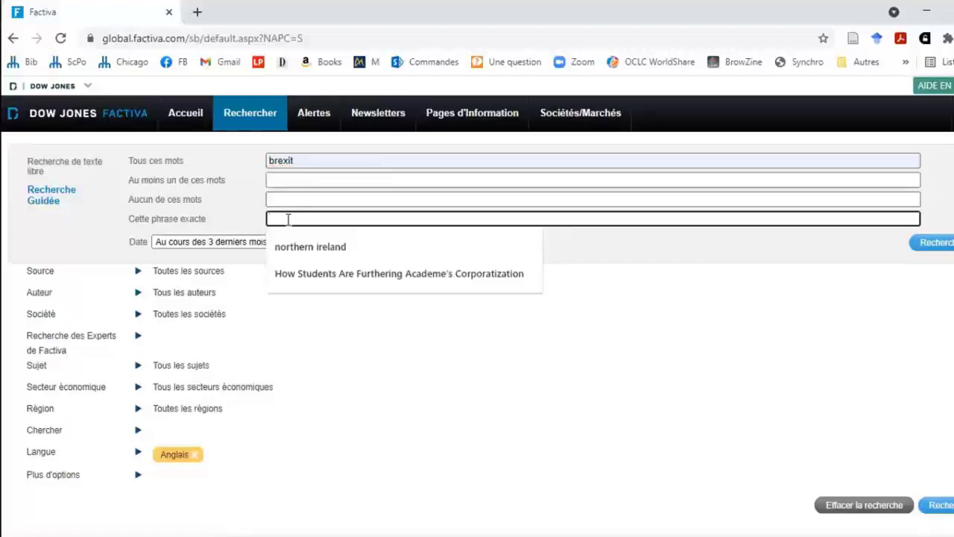
left_click(291, 248)
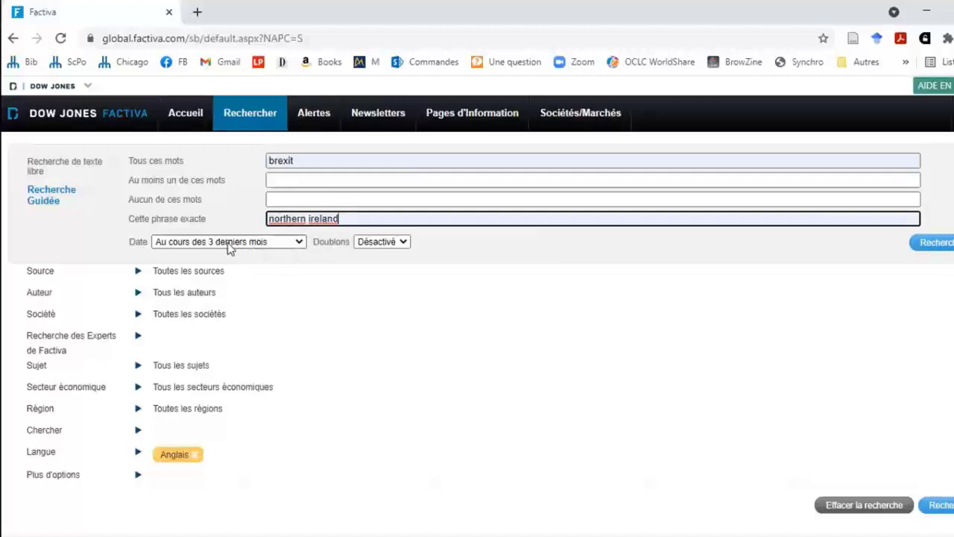
left_click(266, 242)
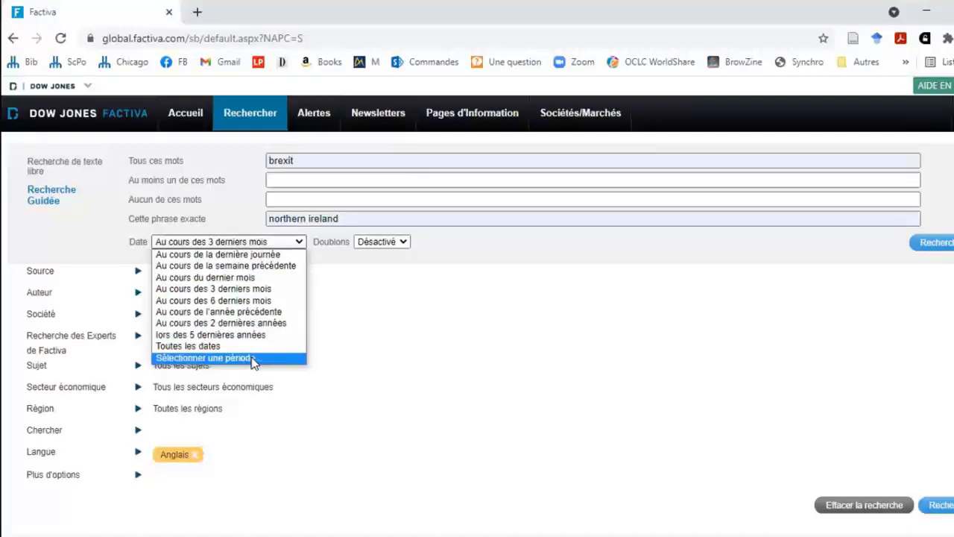
left_click(251, 313)
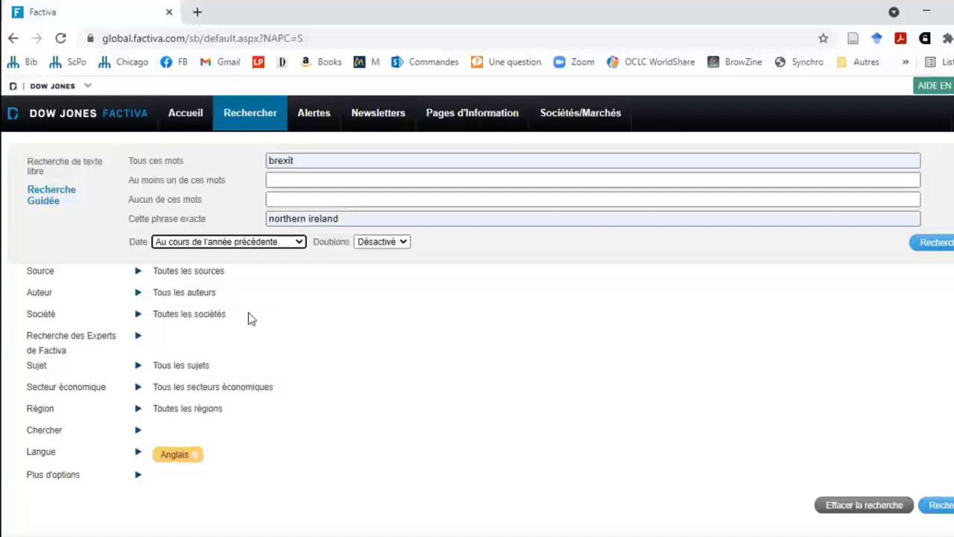
Step: Look up "the guardian" in the source filter, view the source information for The Guardian (U.K.), and close it
left_click(138, 272)
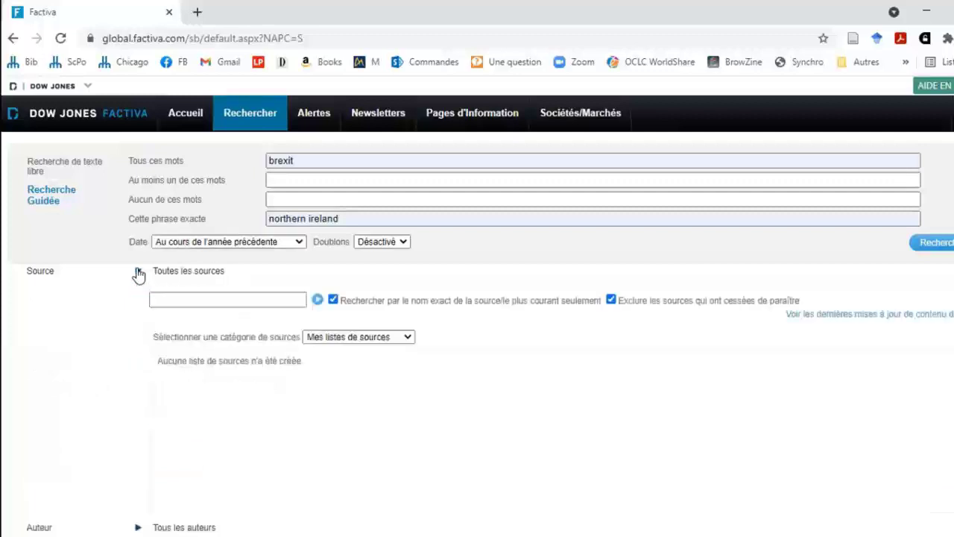
left_click(408, 338)
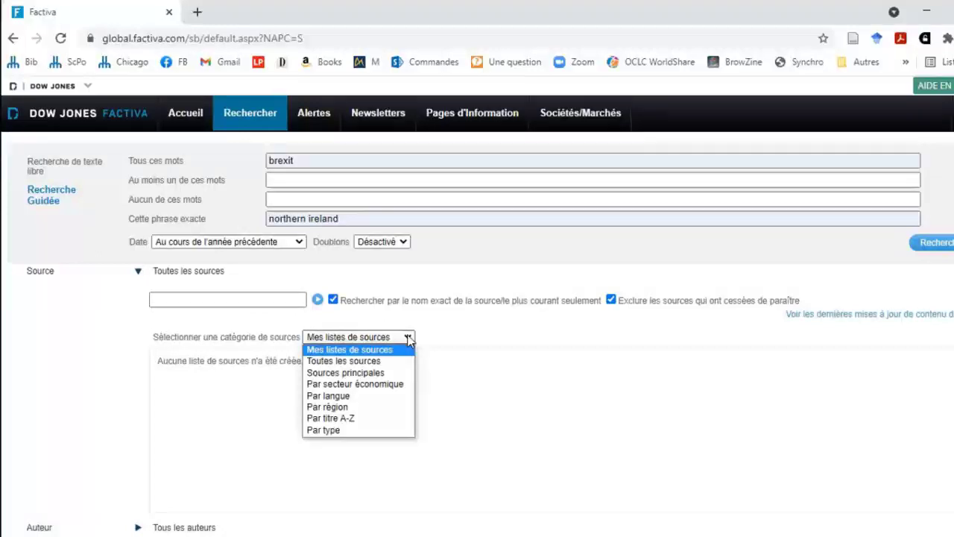
left_click(408, 338)
left_click(198, 300)
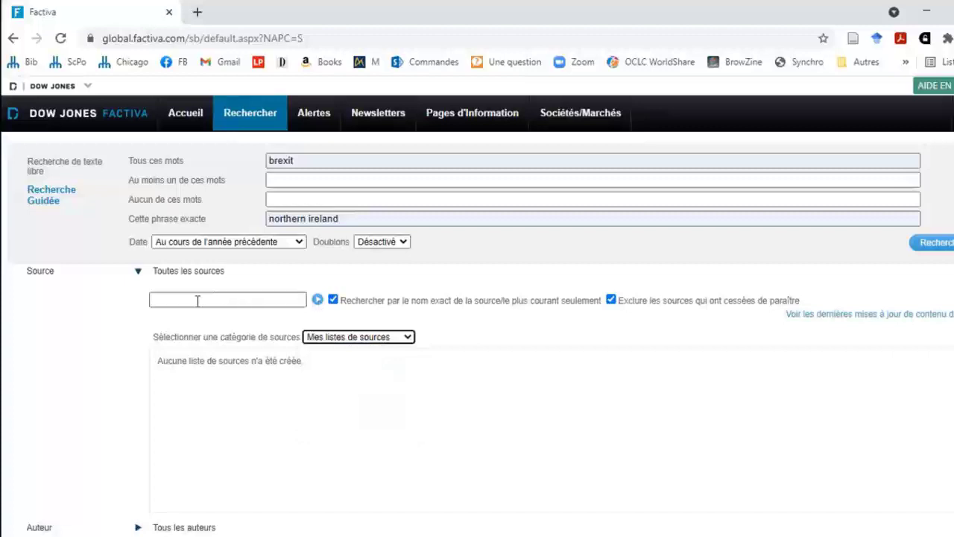
type("the g")
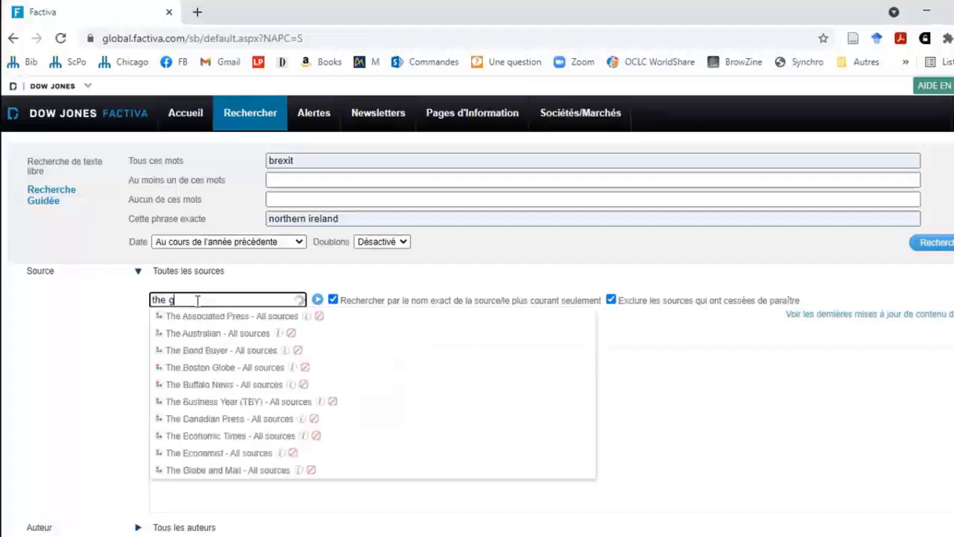
type("uardian")
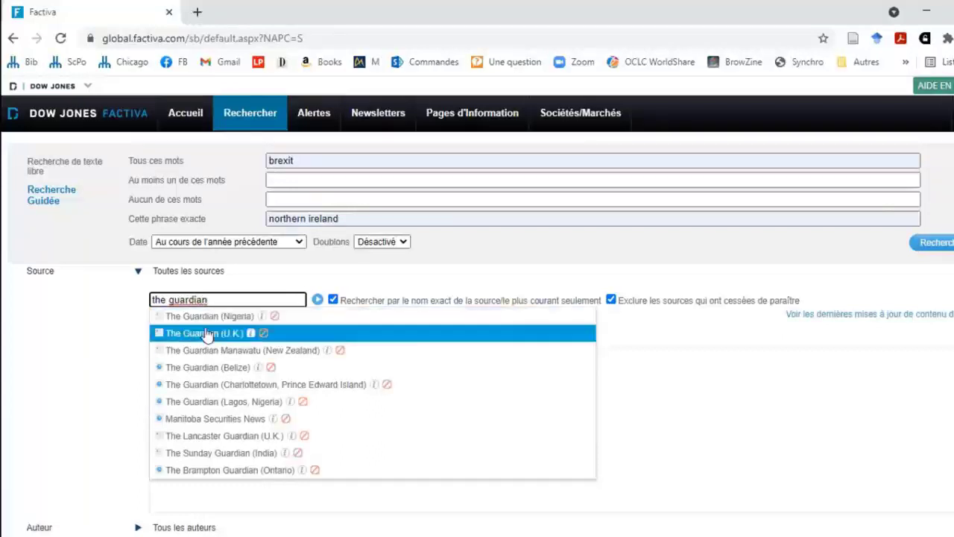
left_click(250, 334)
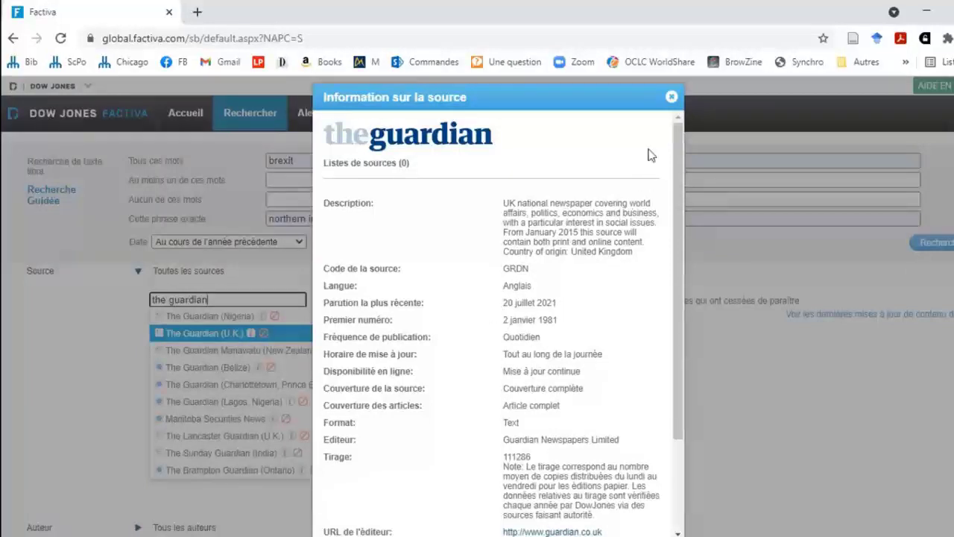
left_click(672, 96)
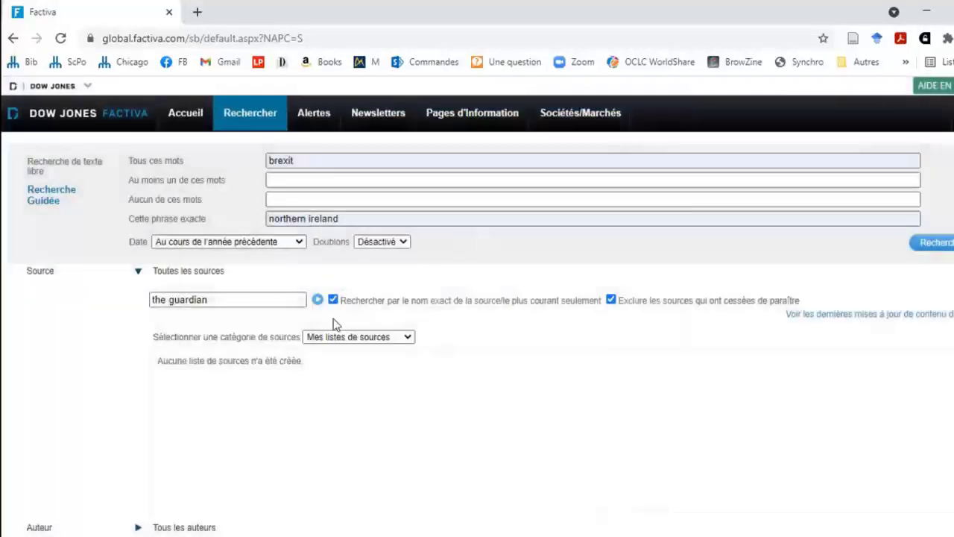
Step: List the sources matching "the guardian" and add The Guardian (U.K.) as the source filter
left_click(297, 301)
left_click(318, 300)
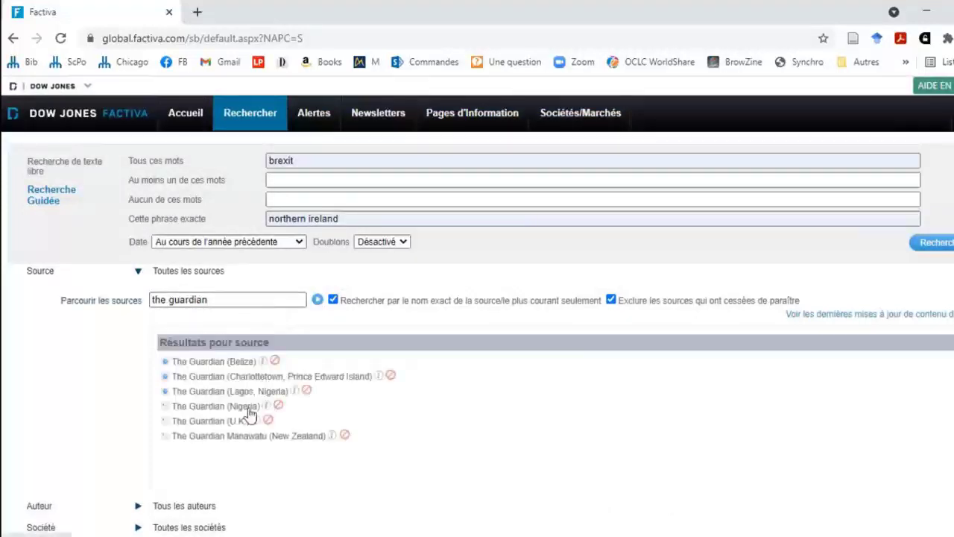
left_click(211, 422)
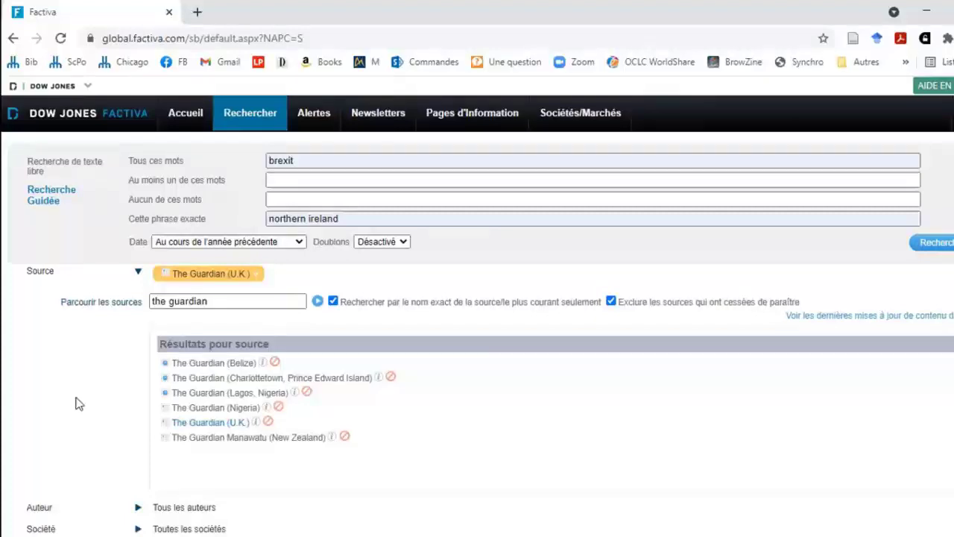
scroll(79, 403, "down", 1)
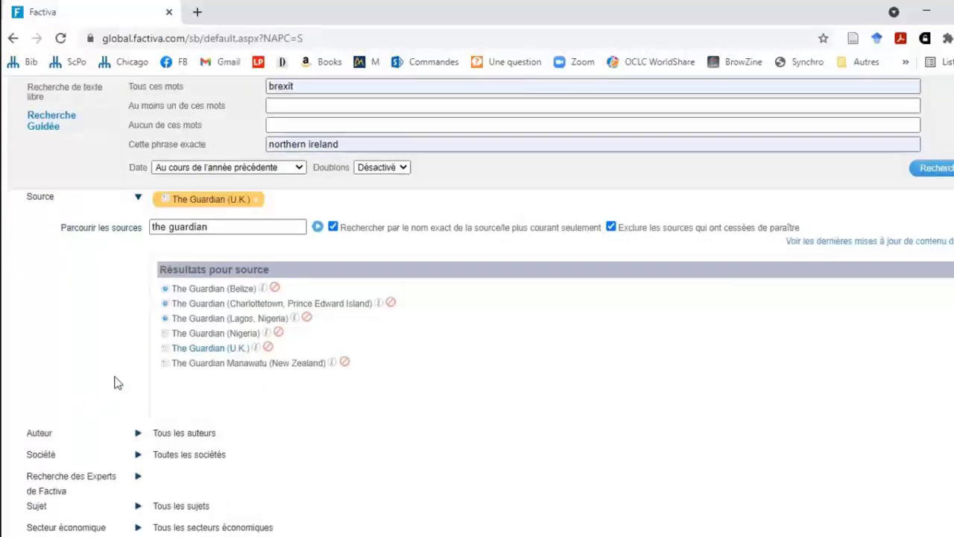
scroll(117, 382, "up", 1)
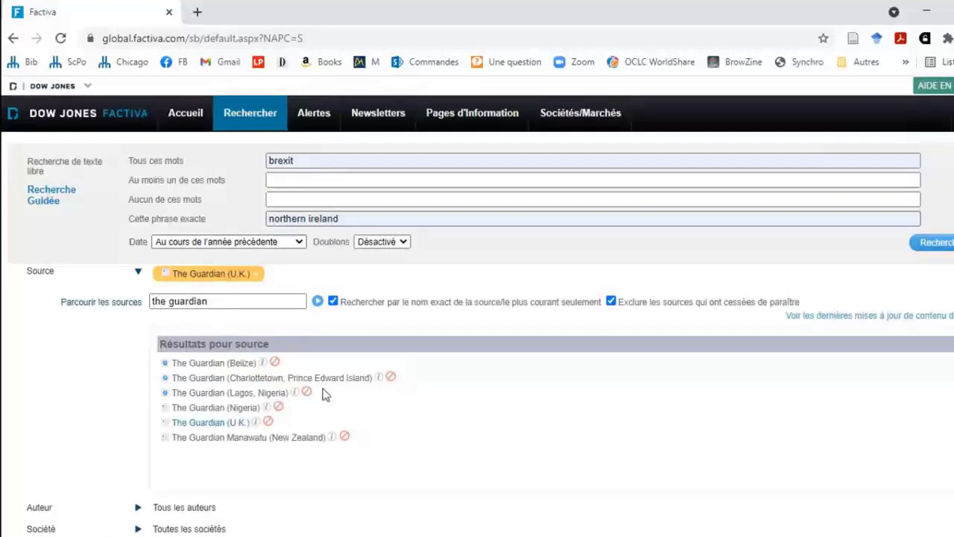
Step: Run the guided search and review the sort options and filters offered for the results
left_click(935, 243)
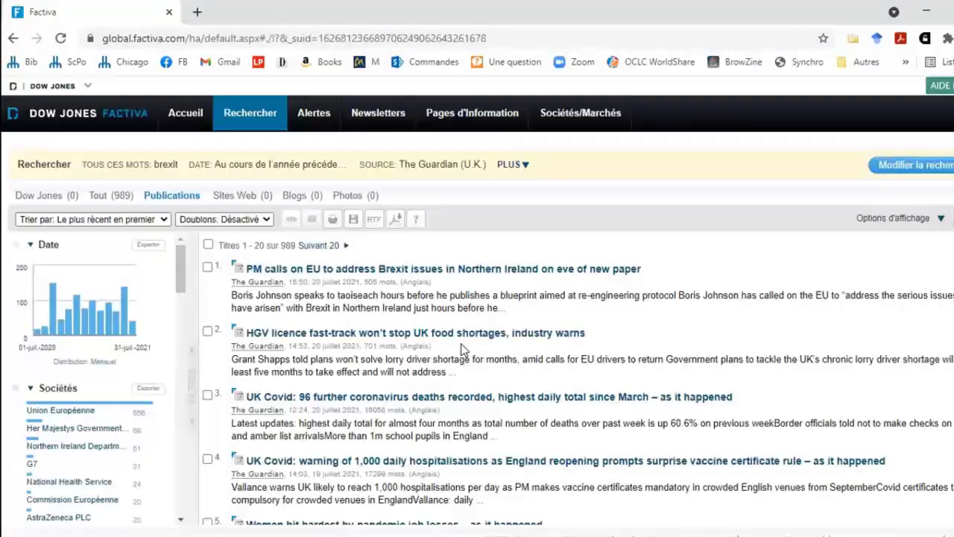
left_click(159, 222)
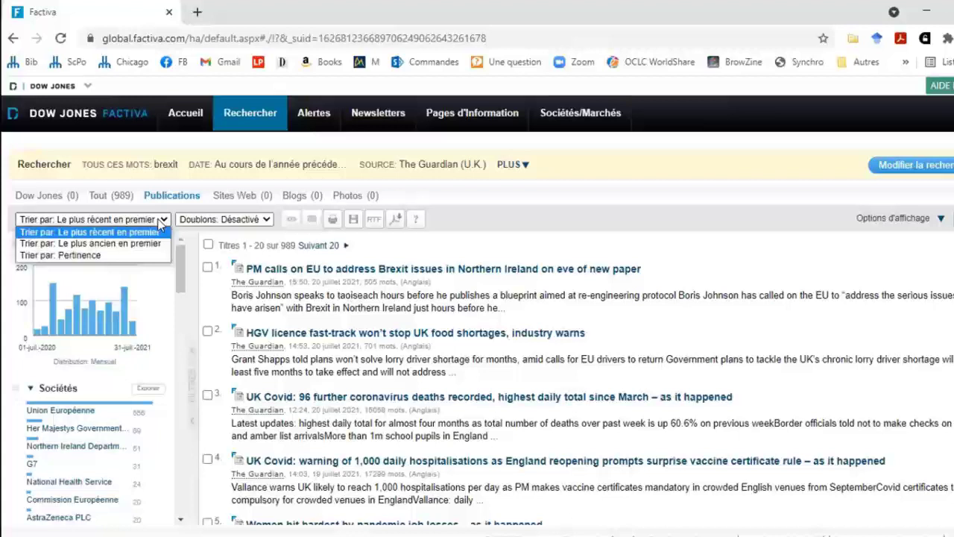
left_click(159, 221)
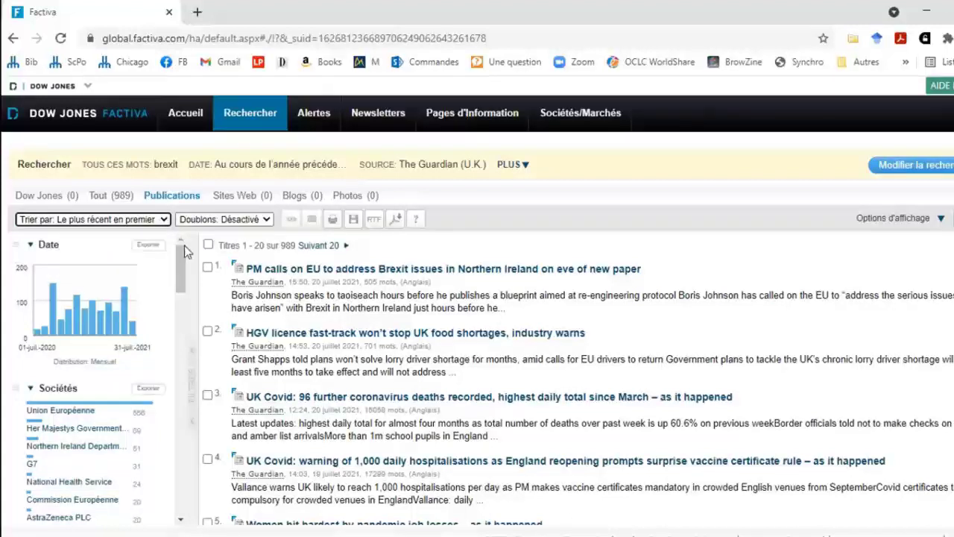
mouse_move(182, 276)
left_mouse_down()
mouse_move(184, 429)
mouse_move(183, 267)
mouse_move(193, 261)
left_mouse_up()
Step: Open the article "PM calls on EU to address Brexit issues in Northern Ireland", read through it, and return to the headline list
left_click(458, 270)
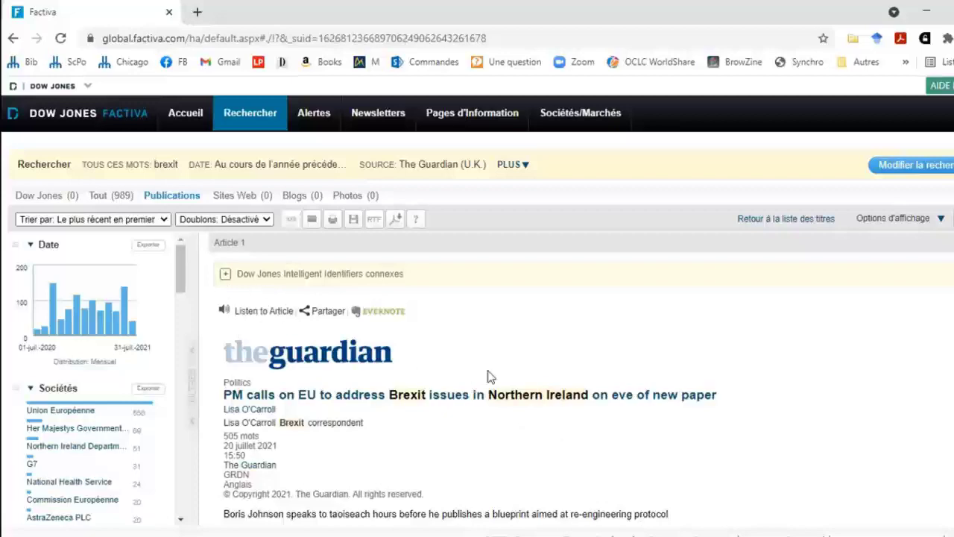
scroll(527, 425, "down", 2)
scroll(526, 429, "down", 1)
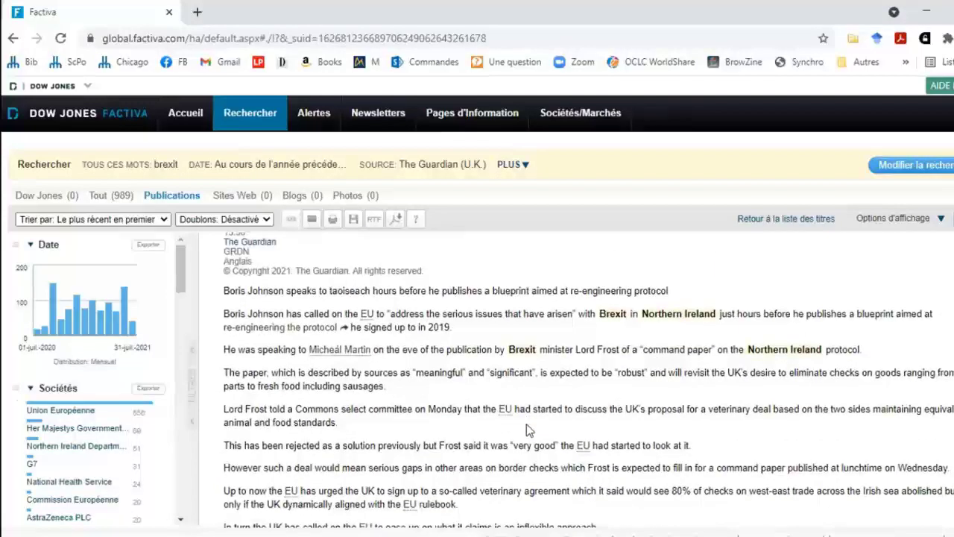
scroll(526, 429, "down", 2)
scroll(526, 426, "down", 2)
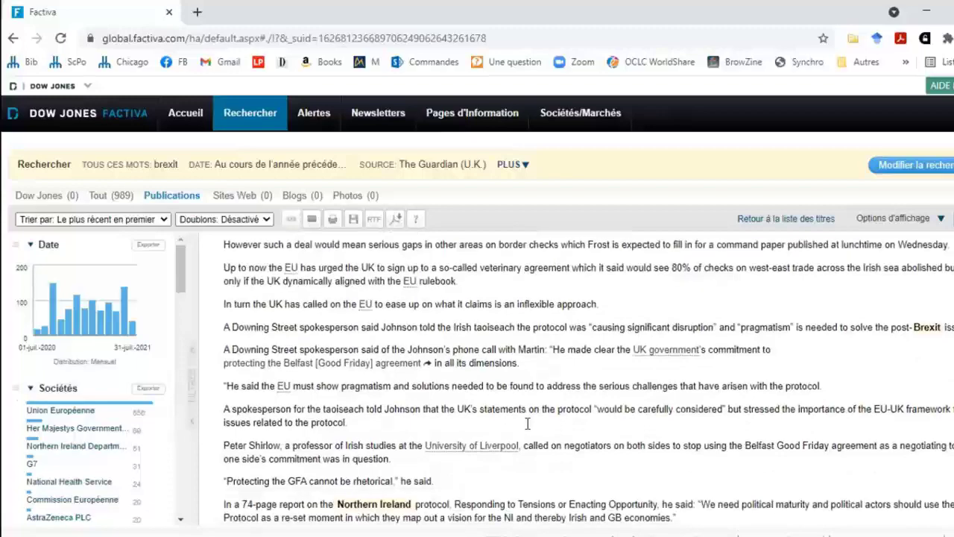
scroll(526, 423, "up", 6)
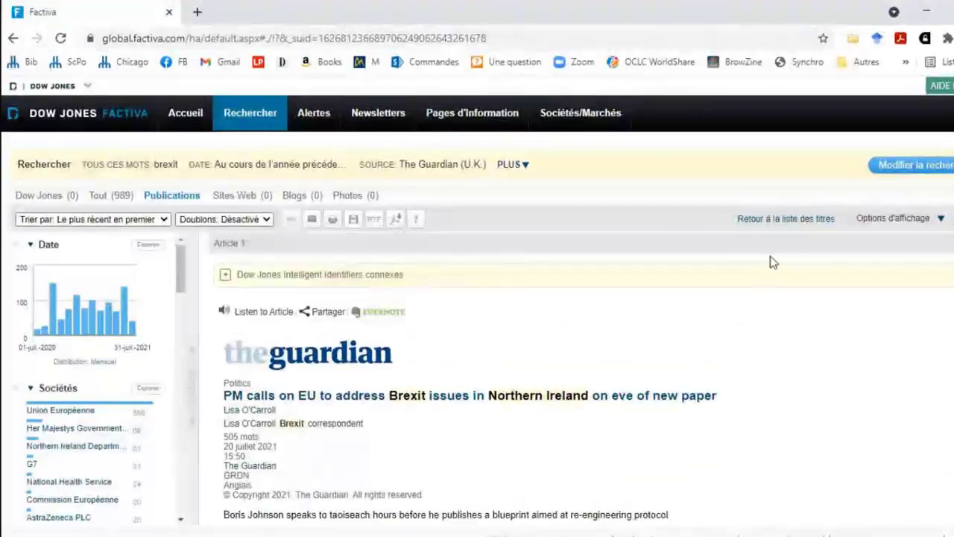
left_click(788, 219)
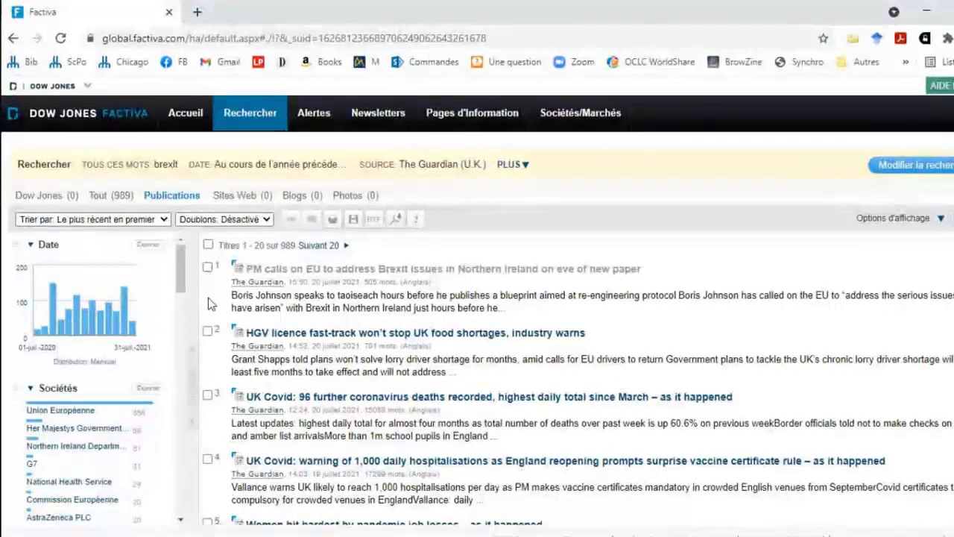
Step: Select the second, third and fourth articles in the results list
left_click(207, 330)
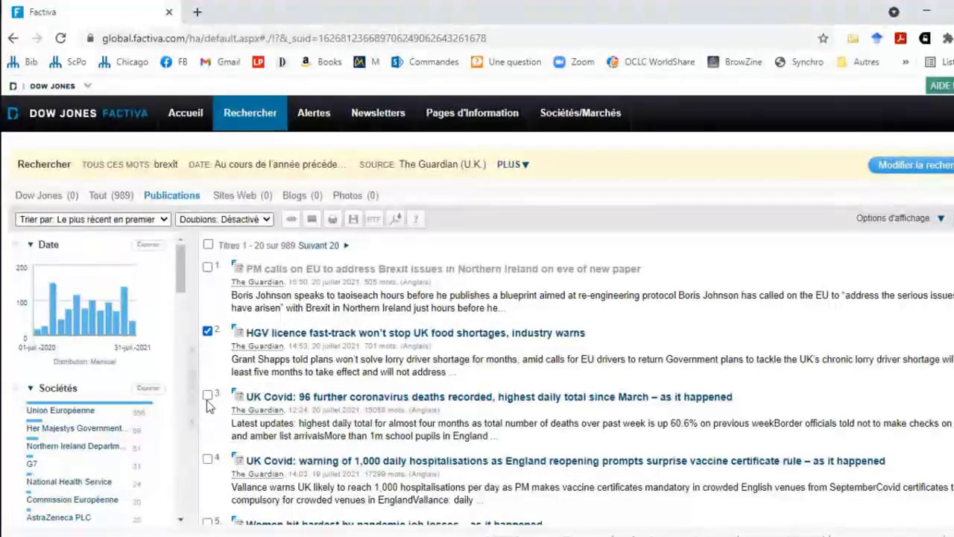
left_click(207, 396)
left_click(207, 461)
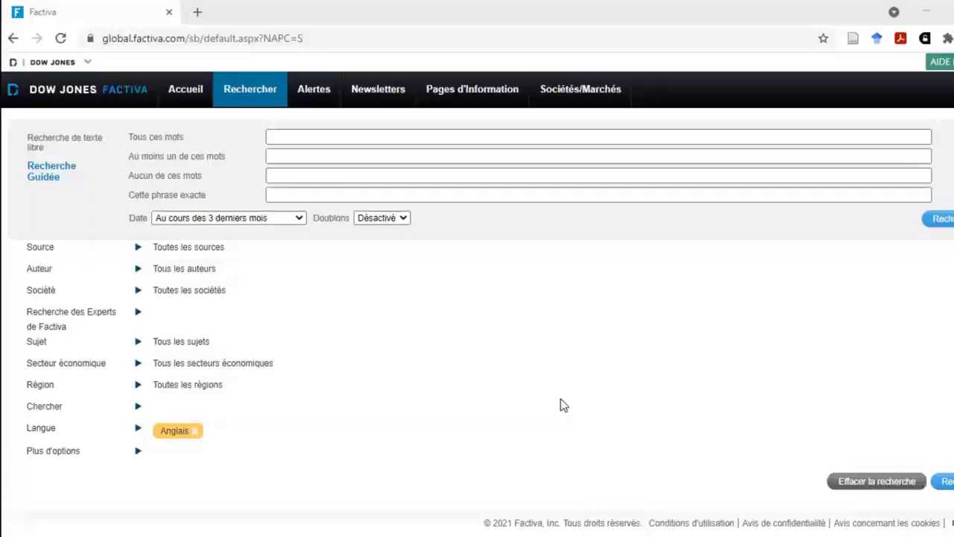
Step: Open the Factiva information pages and examine the front-page headlines of the Canadian newspapers
mouse_move(307, 98)
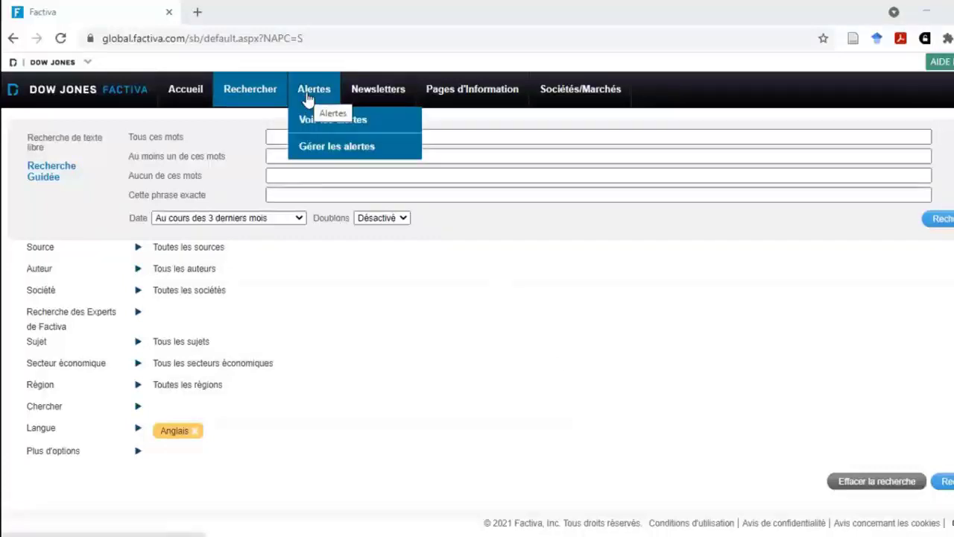
mouse_move(378, 95)
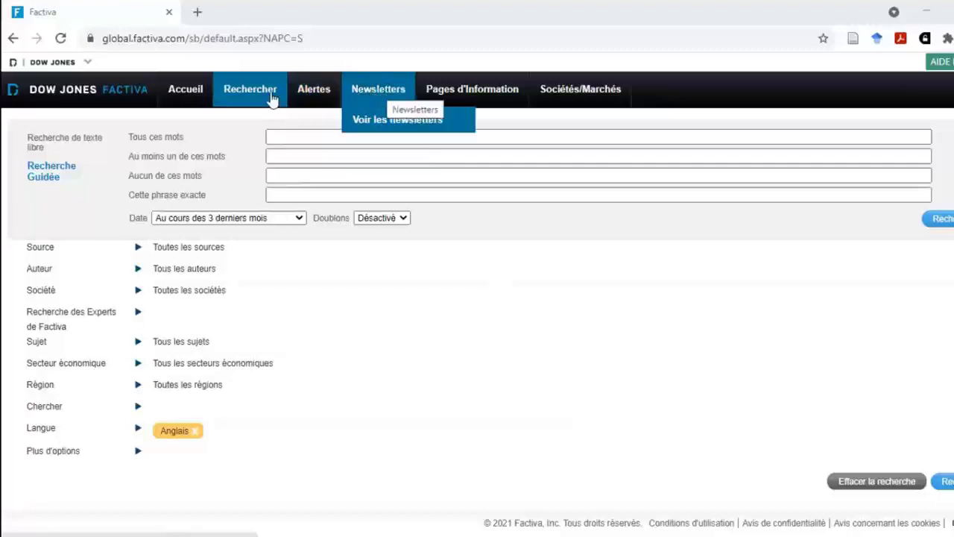
mouse_move(266, 163)
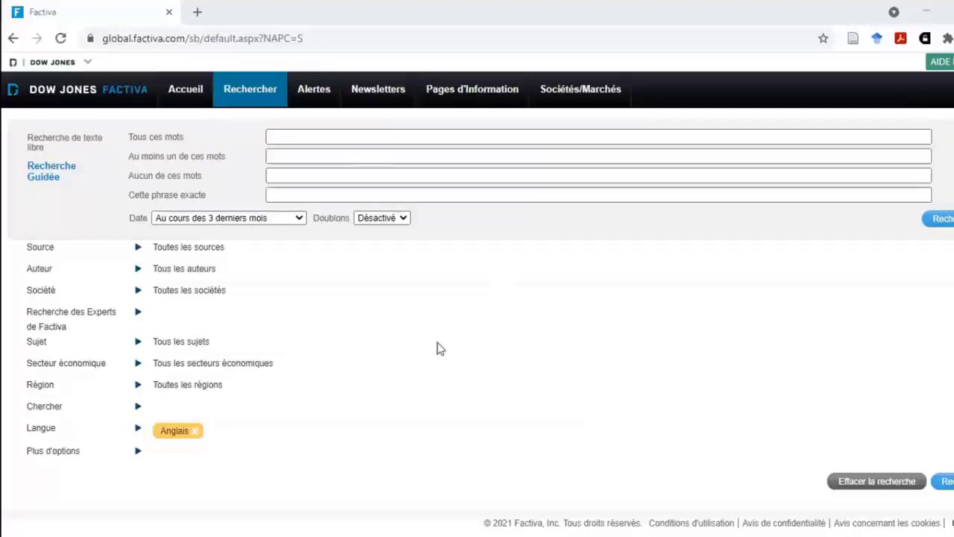
mouse_move(472, 92)
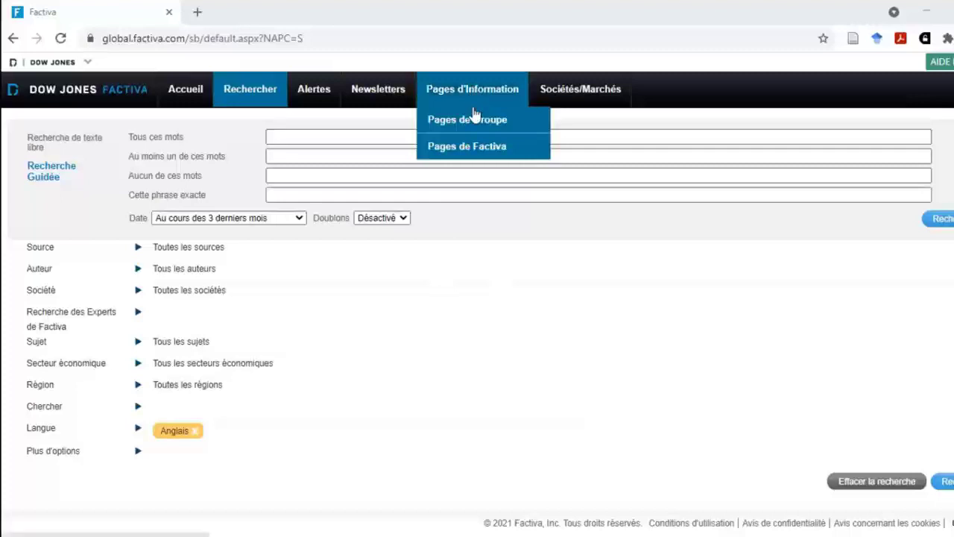
left_click(472, 149)
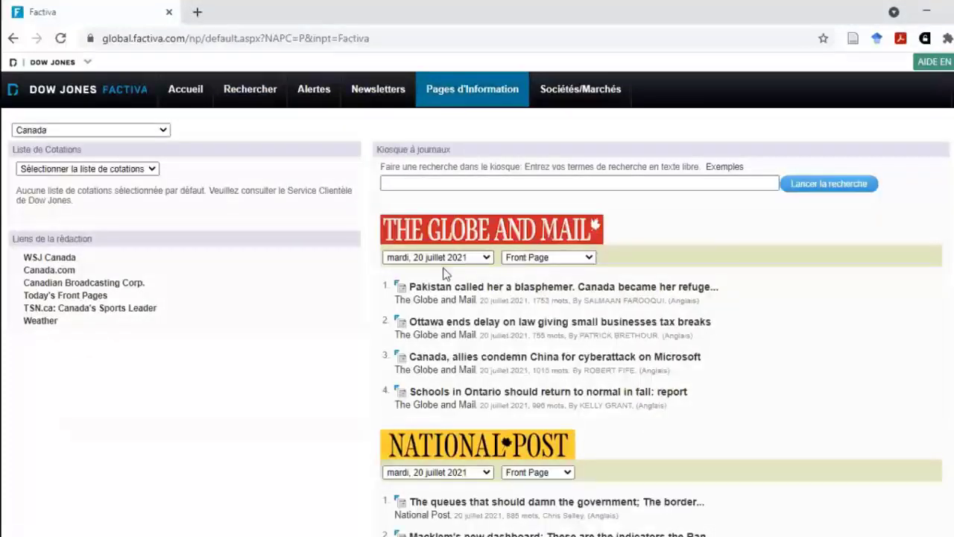
scroll(447, 346, "down", 8)
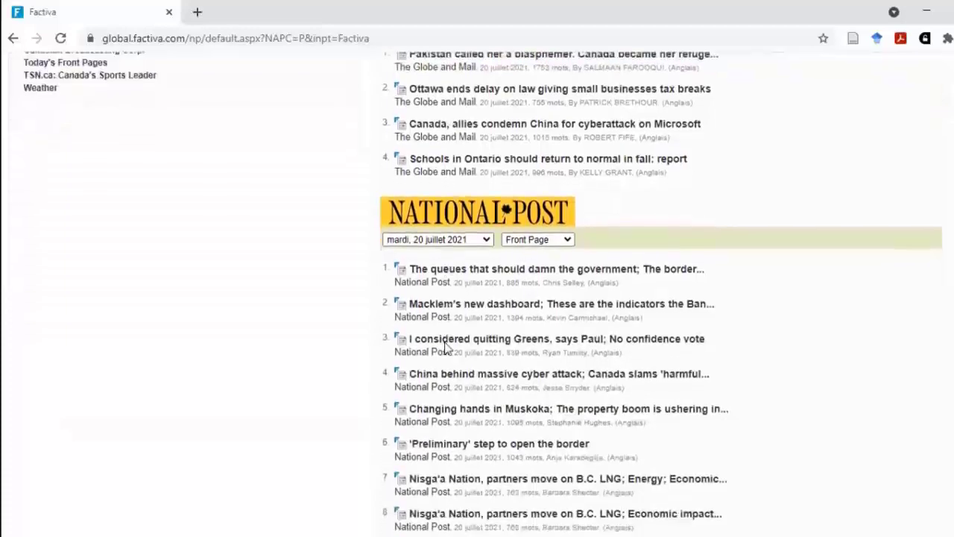
Step: Switch the information page from Canada to Compagnies aériennes and look over its recommended and latest headlines
scroll(447, 346, "up", 8)
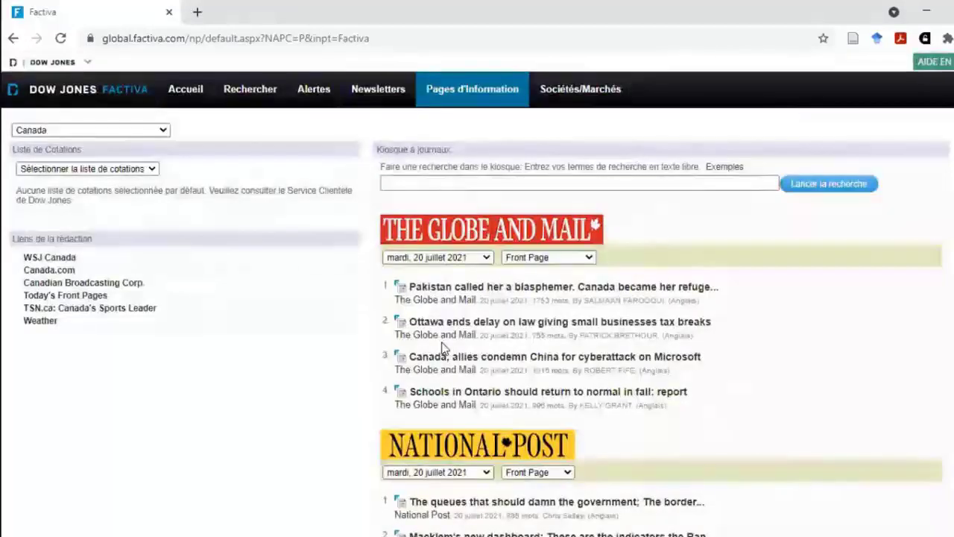
left_click(94, 130)
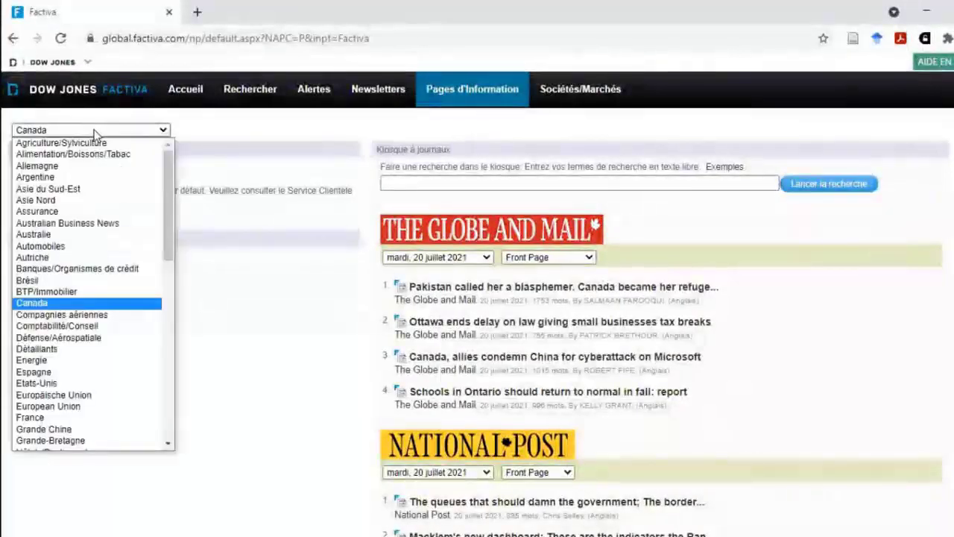
left_click(93, 316)
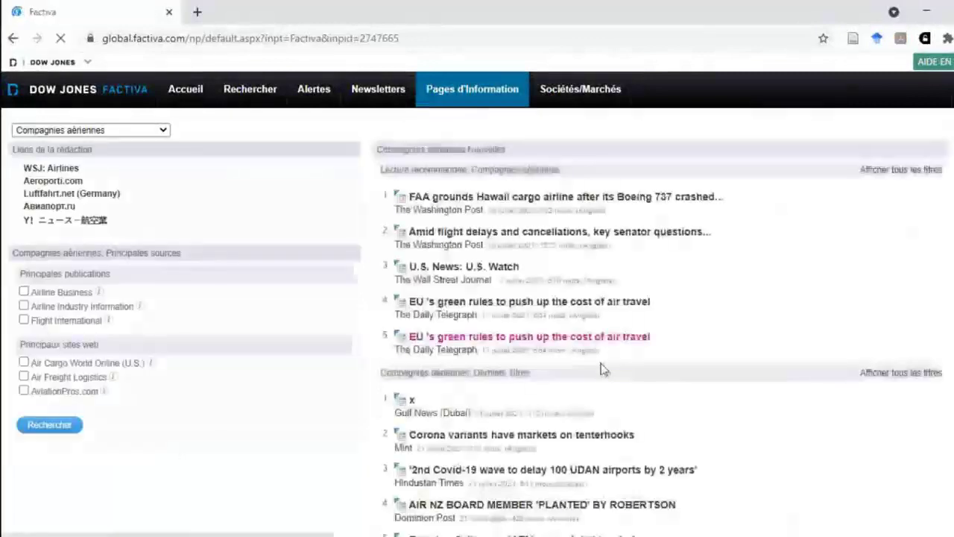
scroll(601, 364, "down", 1)
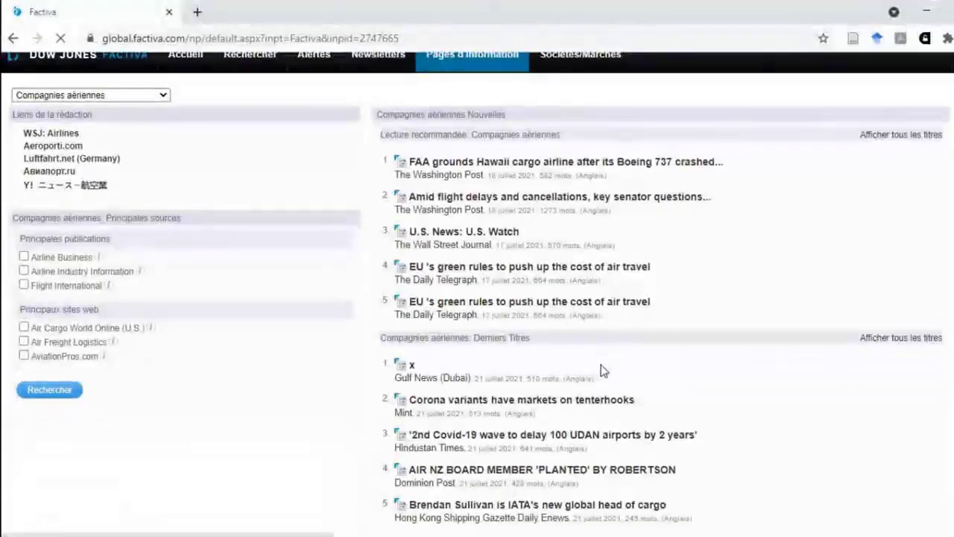
scroll(592, 402, "up", 1)
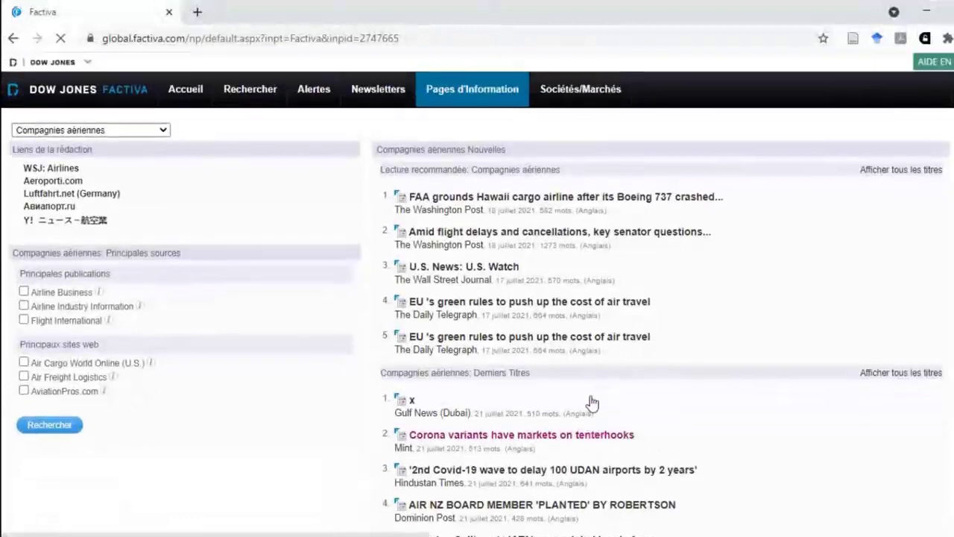
Step: Look up Apple in the company search, open its company snapshot, and review the general information, stock data, business description and industry classification
mouse_move(580, 88)
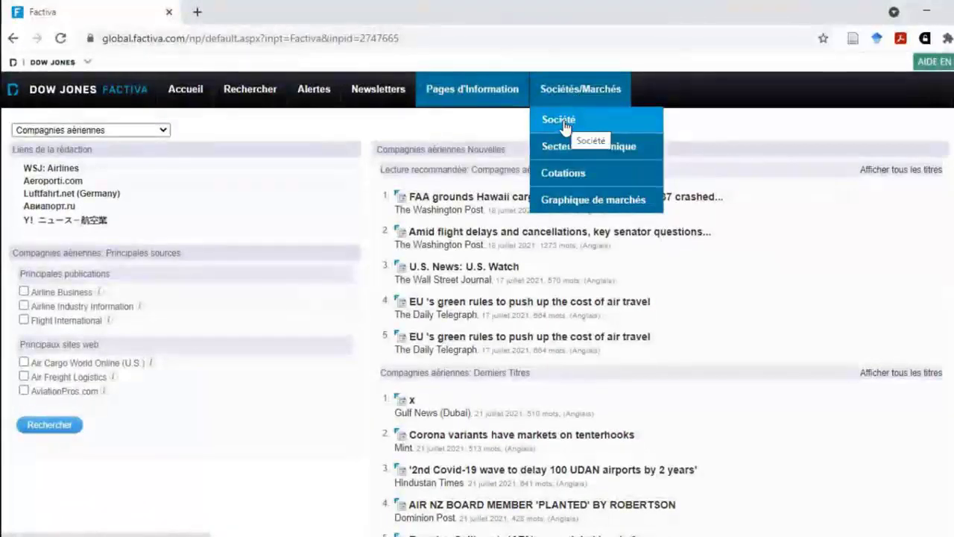
left_click(559, 121)
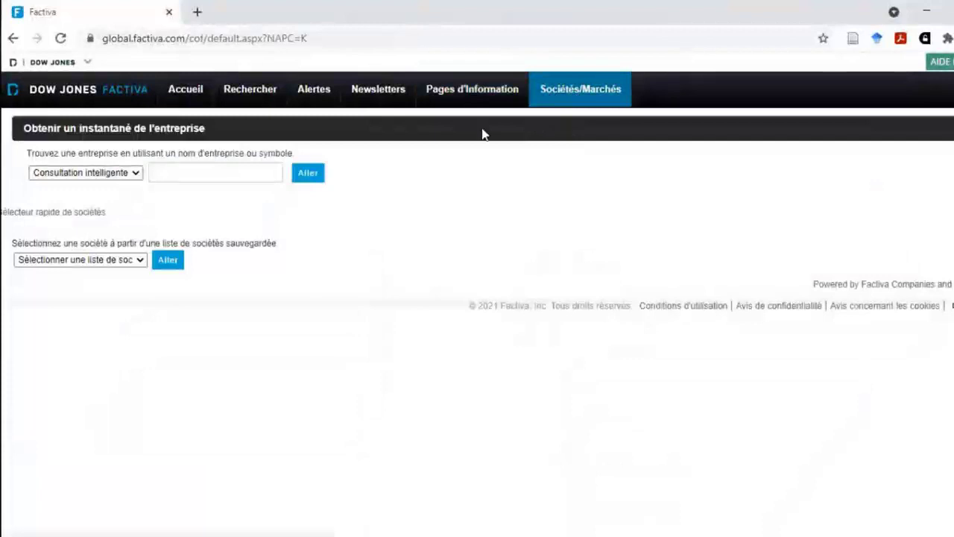
left_click(175, 173)
type("apple")
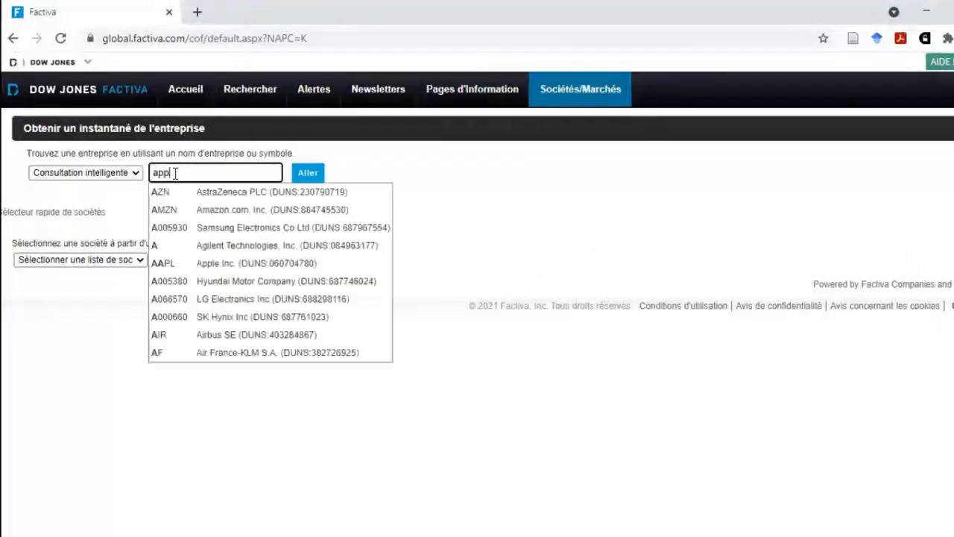
left_click(213, 196)
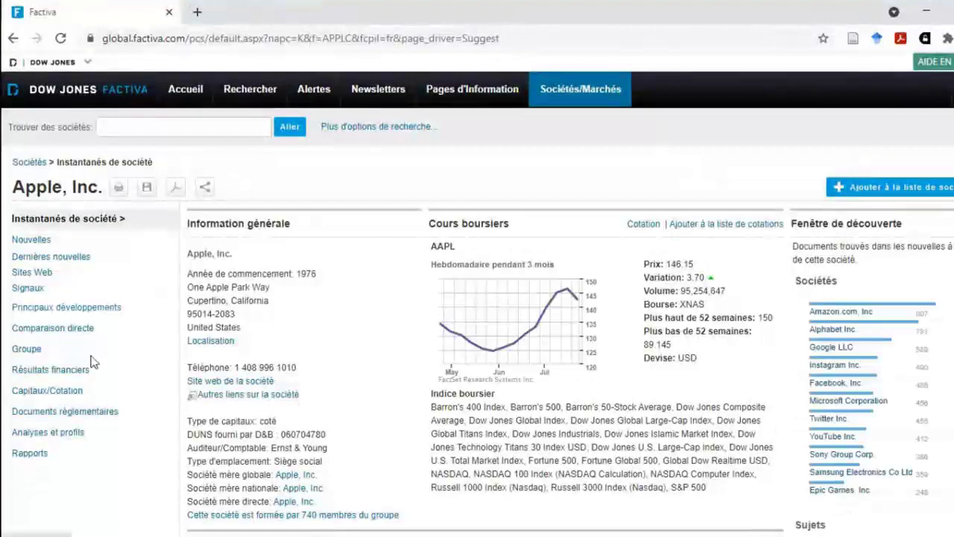
scroll(505, 437, "down", 1)
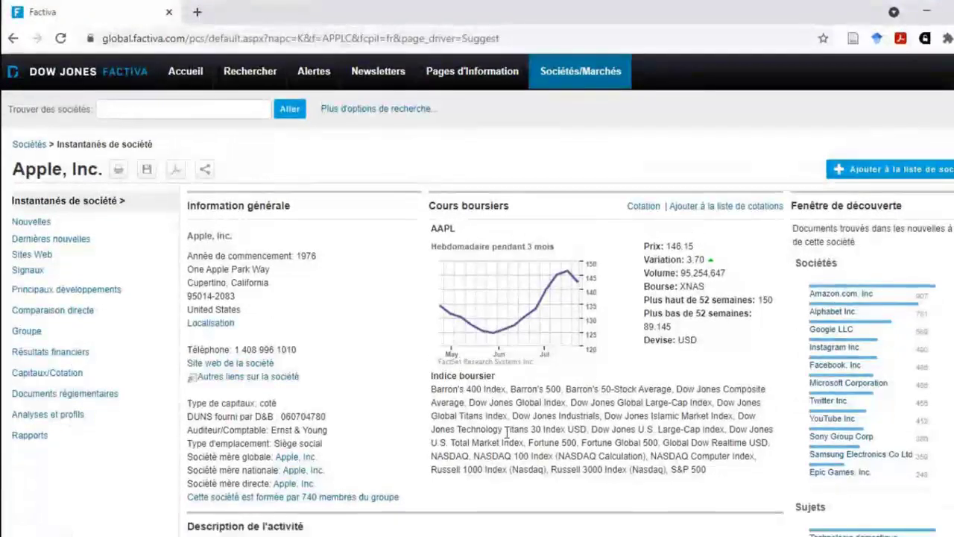
scroll(505, 437, "down", 4)
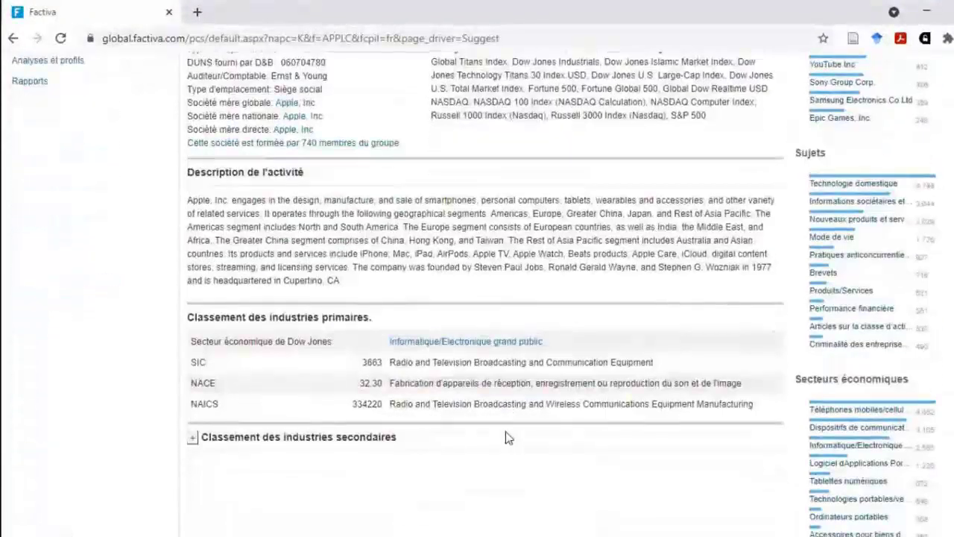
scroll(505, 438, "down", 4)
scroll(505, 437, "up", 9)
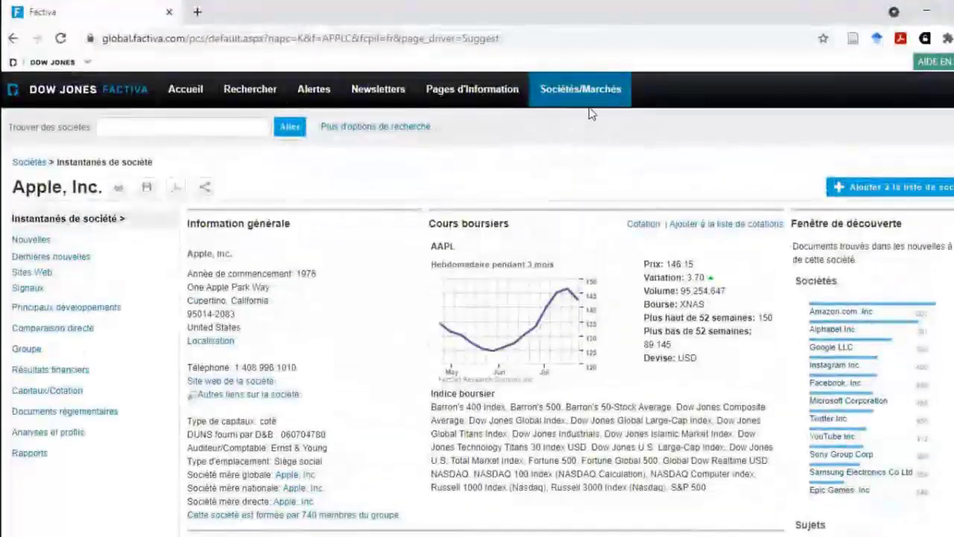
Step: Open the Assurance snapshot from the economic sectors list and review its related news, sector classification and main players
mouse_move(589, 88)
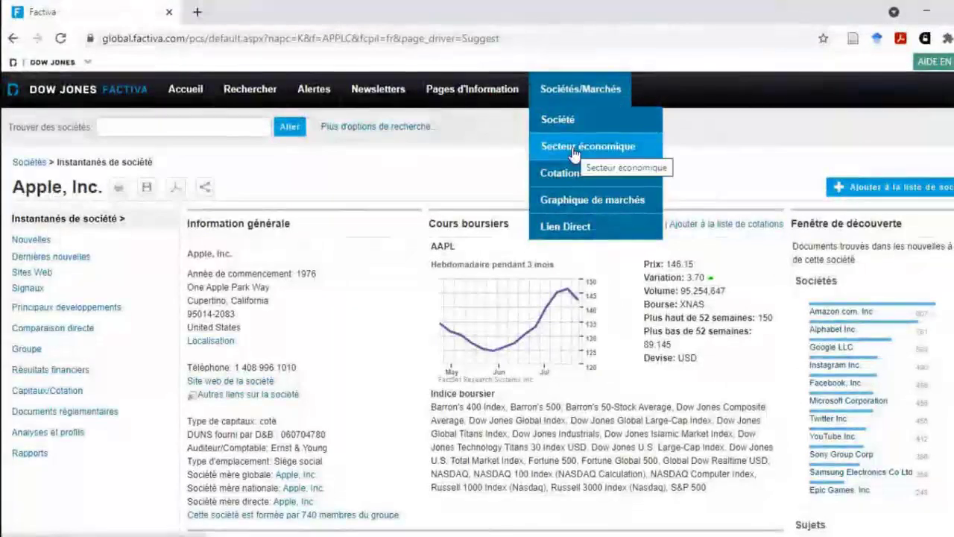
left_click(574, 153)
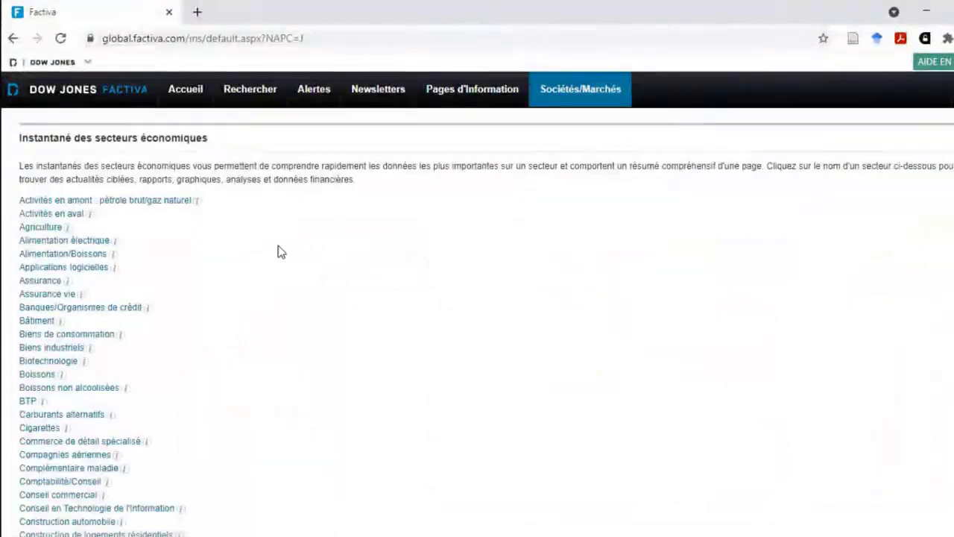
left_click(42, 283)
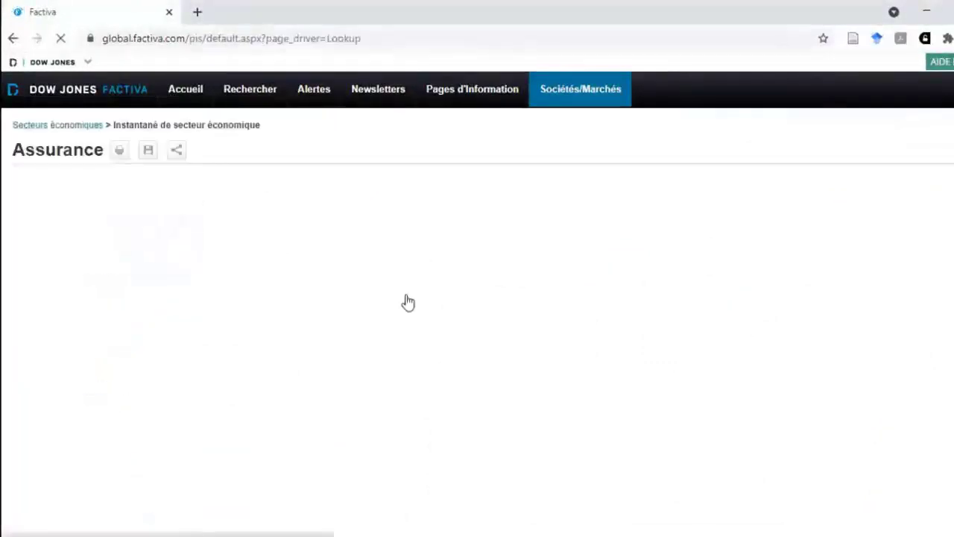
scroll(558, 330, "down", 1)
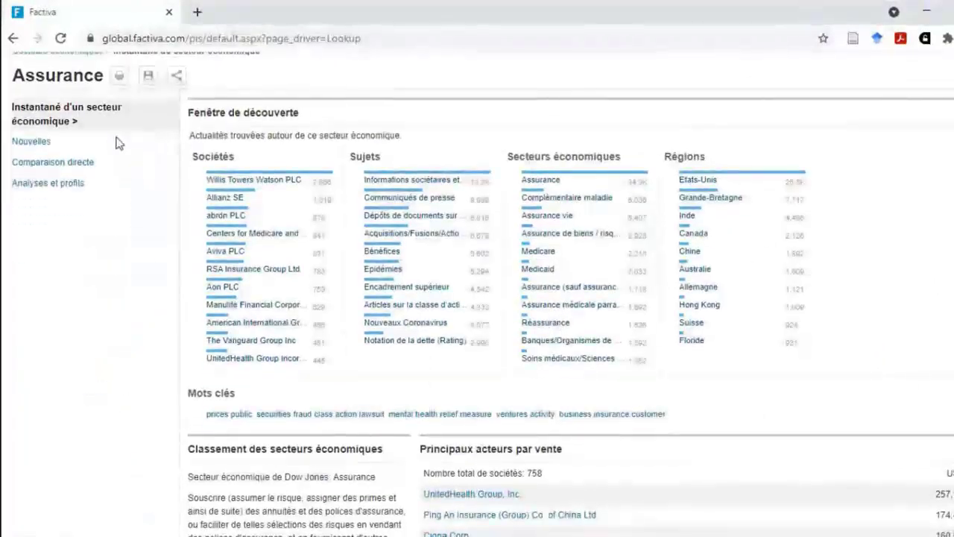
scroll(386, 284, "down", 2)
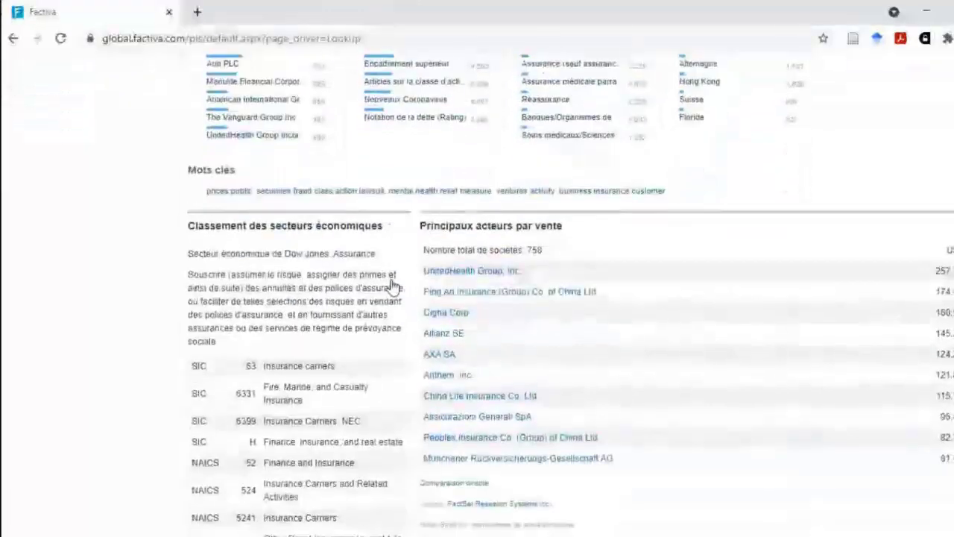
scroll(394, 285, "up", 3)
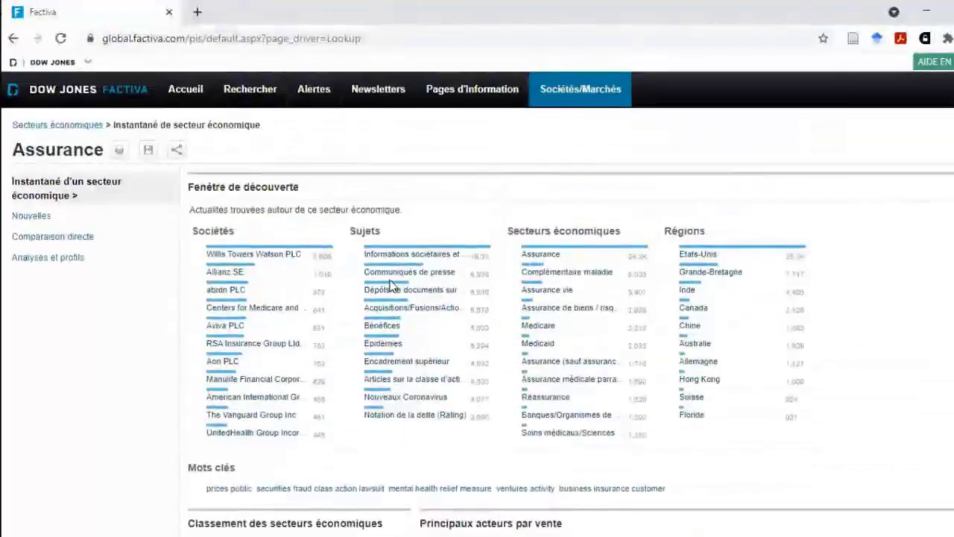
Step: Open the search creation page
mouse_move(231, 91)
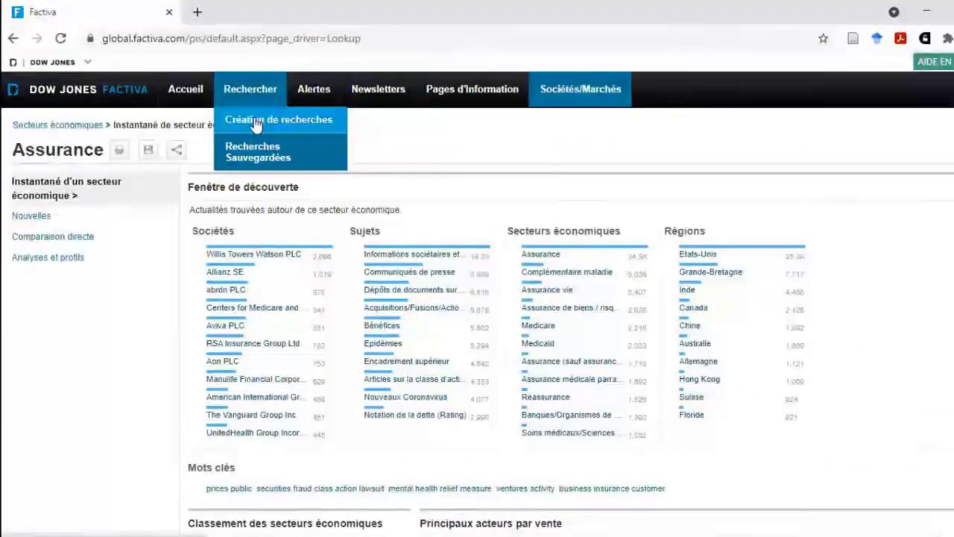